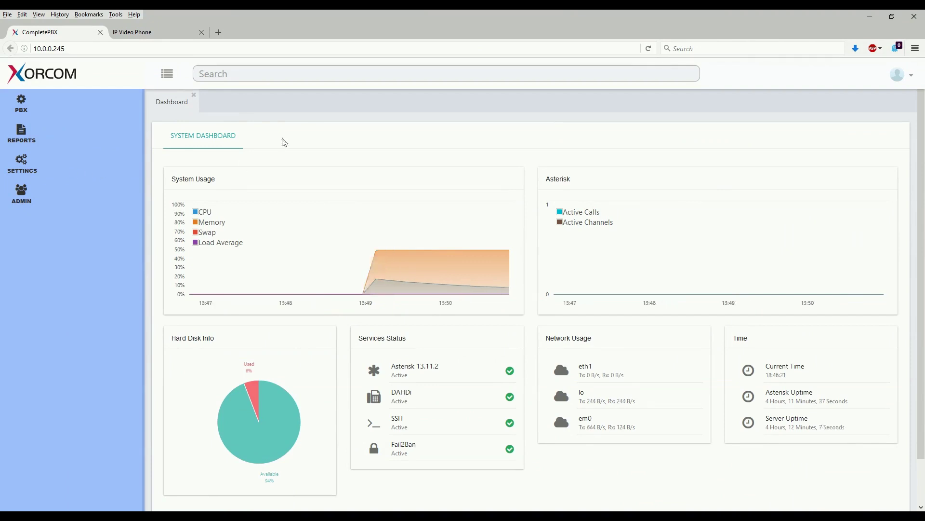
# Expand Admin > Security to show Firewall, Intrusion Detection and Weak Passwords
pyautogui.click(22, 194)
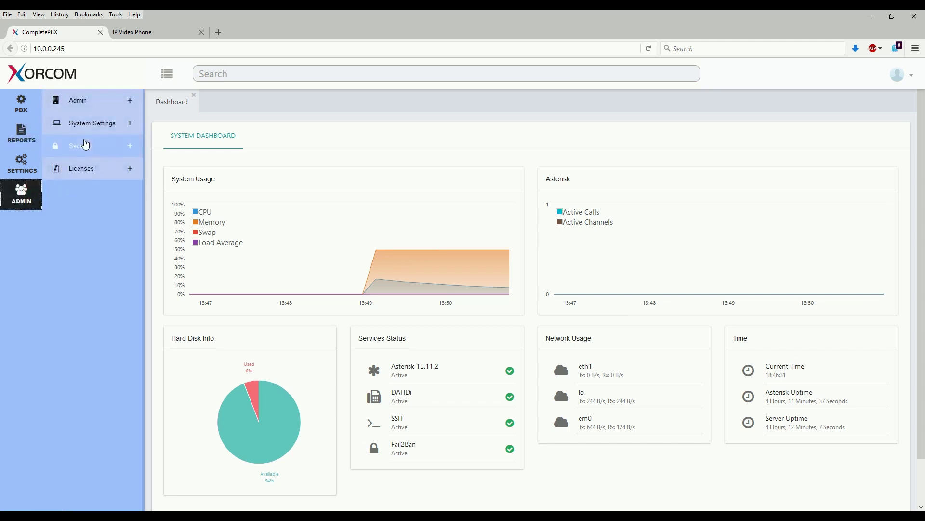
pyautogui.click(81, 144)
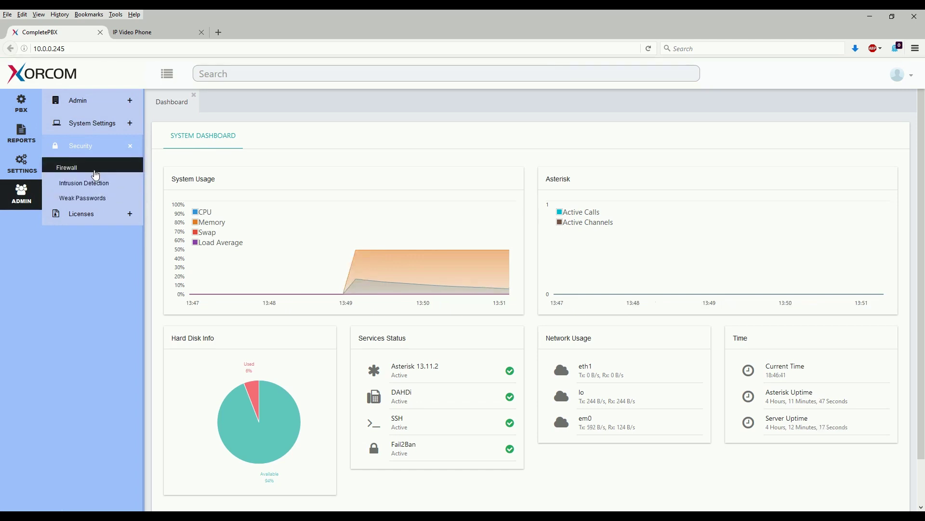
# Open the Firewall settings and view its Rules table, RTP through mDNS all set to ACCEPT
pyautogui.click(95, 172)
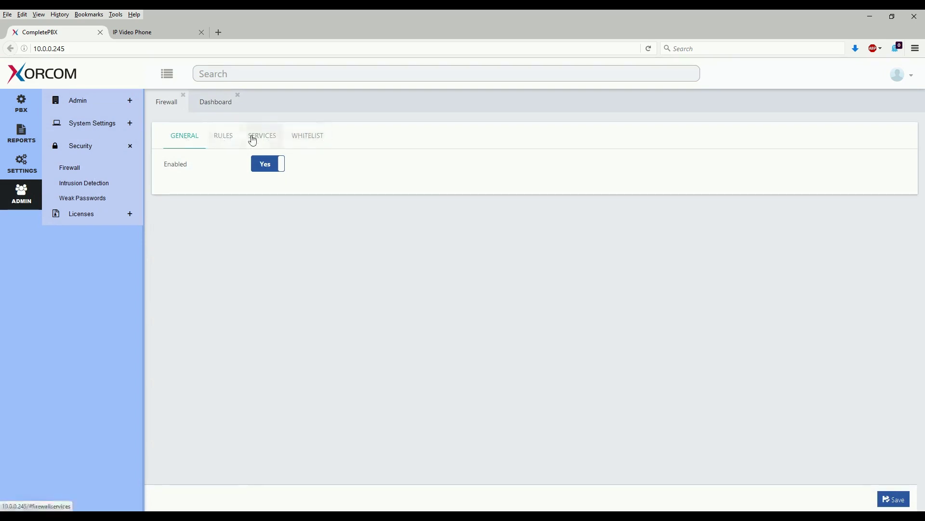
pyautogui.click(183, 144)
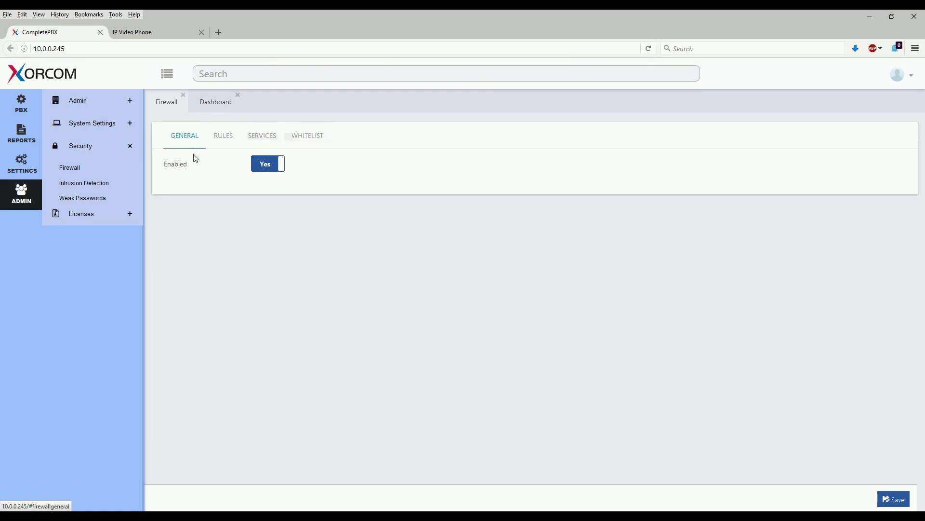
pyautogui.moveTo(215, 170)
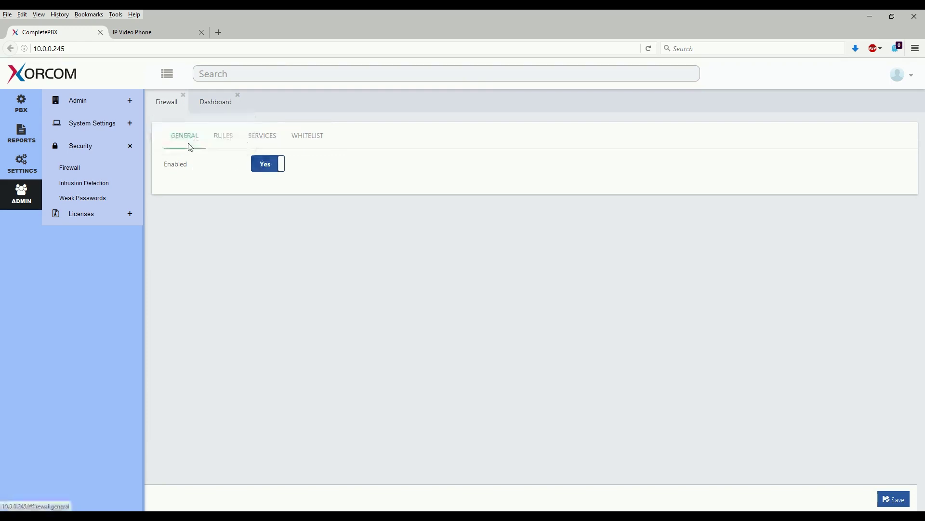
pyautogui.click(222, 145)
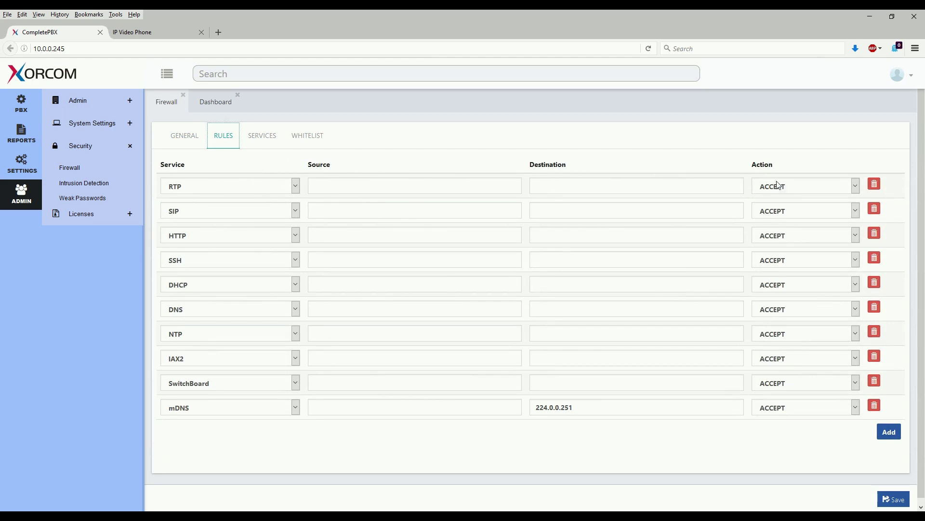
# Check the RTP rule's action choices without changing them, then view the firewall Services list with ports
pyautogui.click(806, 185)
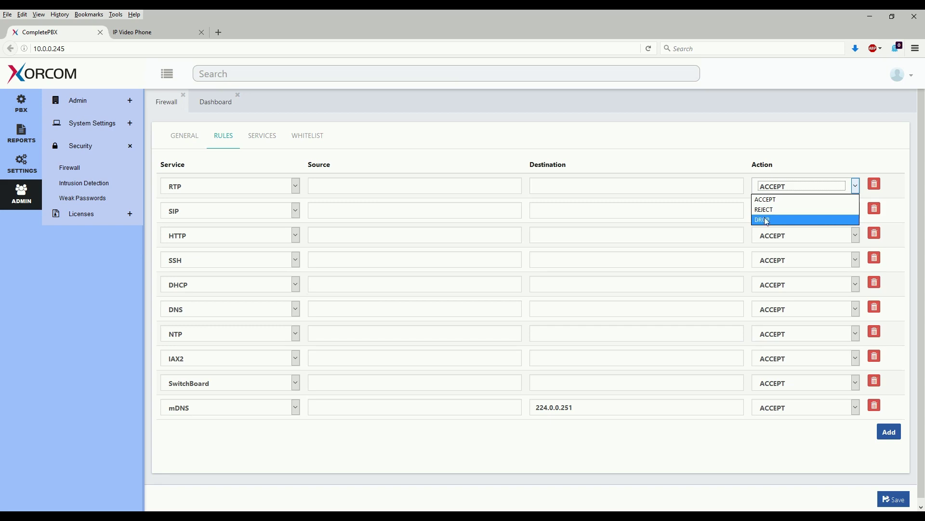
pyautogui.click(783, 182)
pyautogui.click(252, 144)
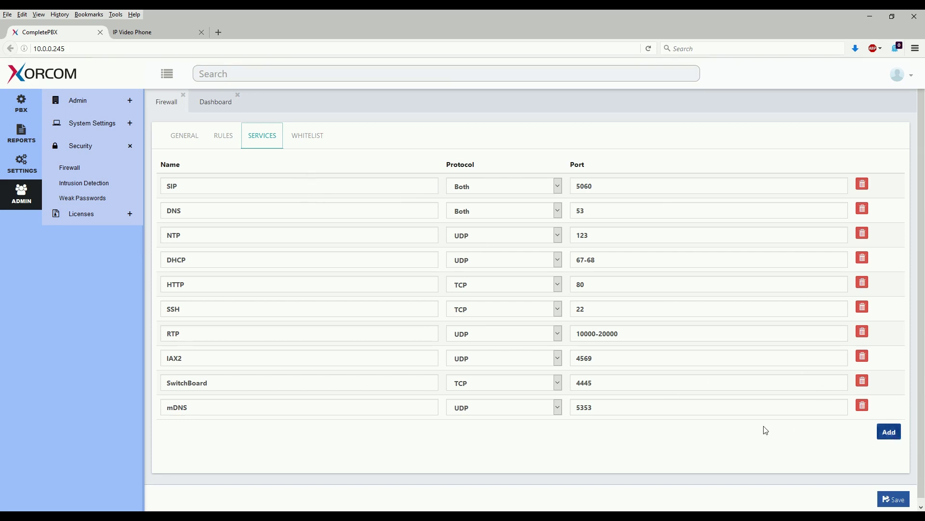
# Add a new Https firewall service using TCP port 443
pyautogui.click(889, 433)
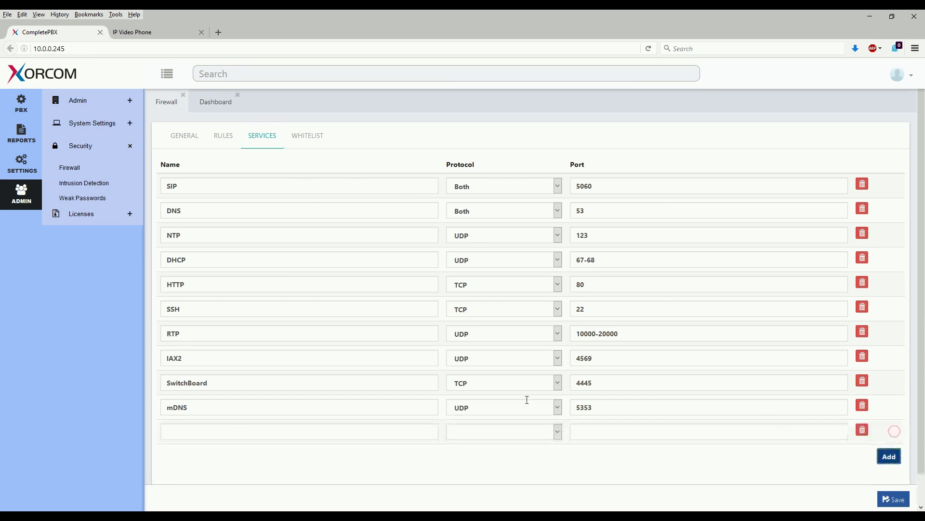
pyautogui.click(229, 433)
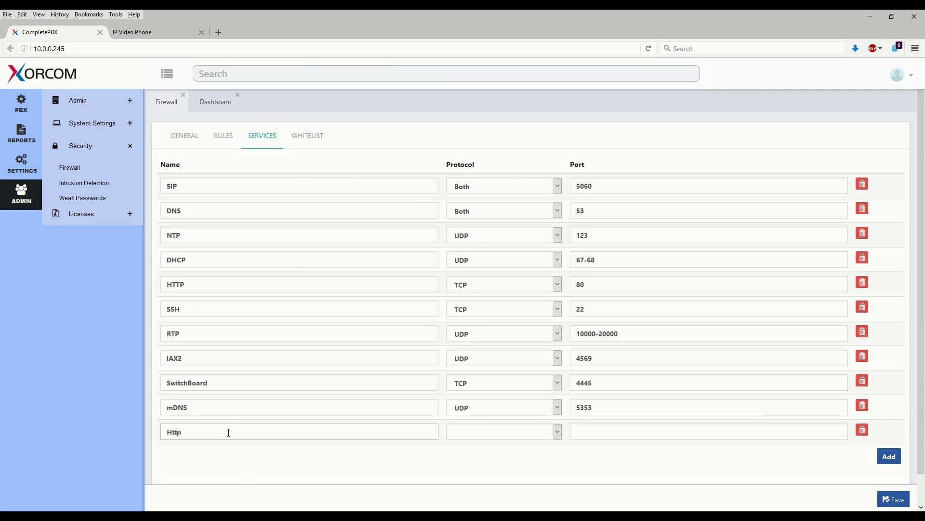
pyautogui.click(469, 431)
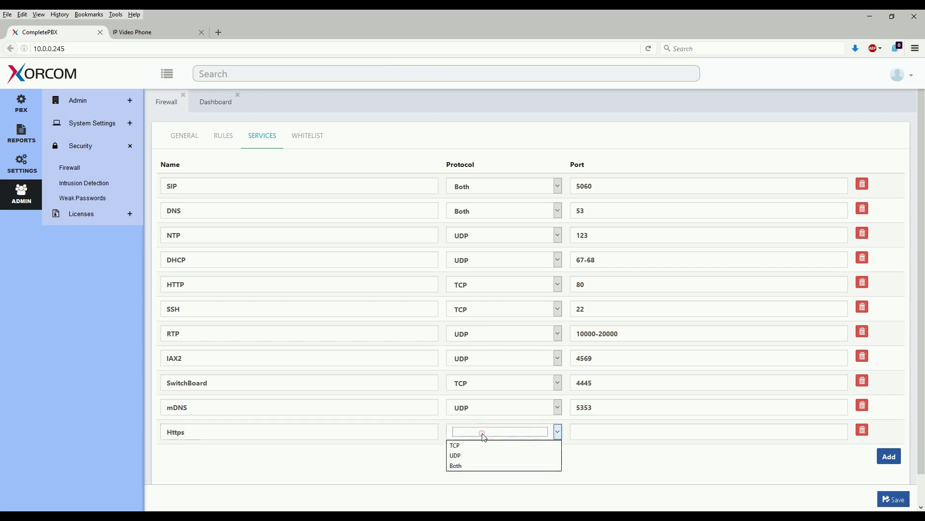
pyautogui.click(474, 445)
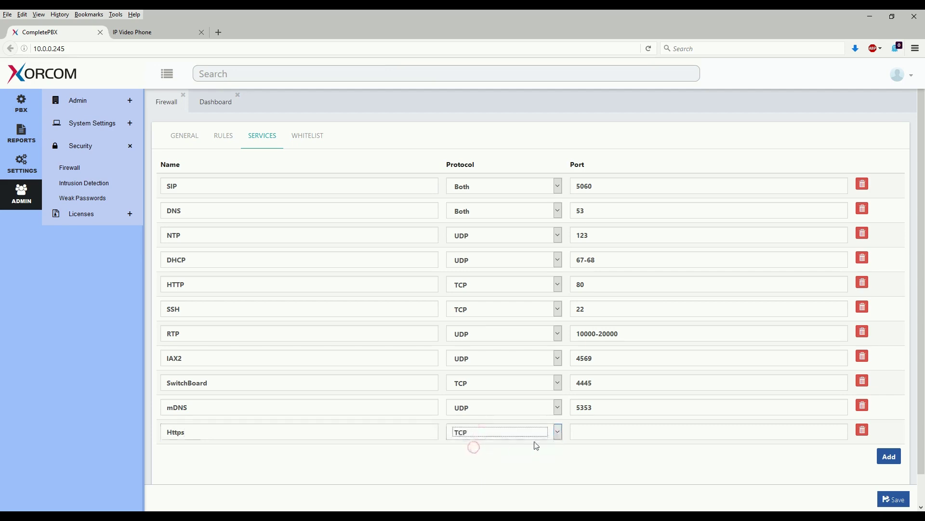
pyautogui.click(632, 436)
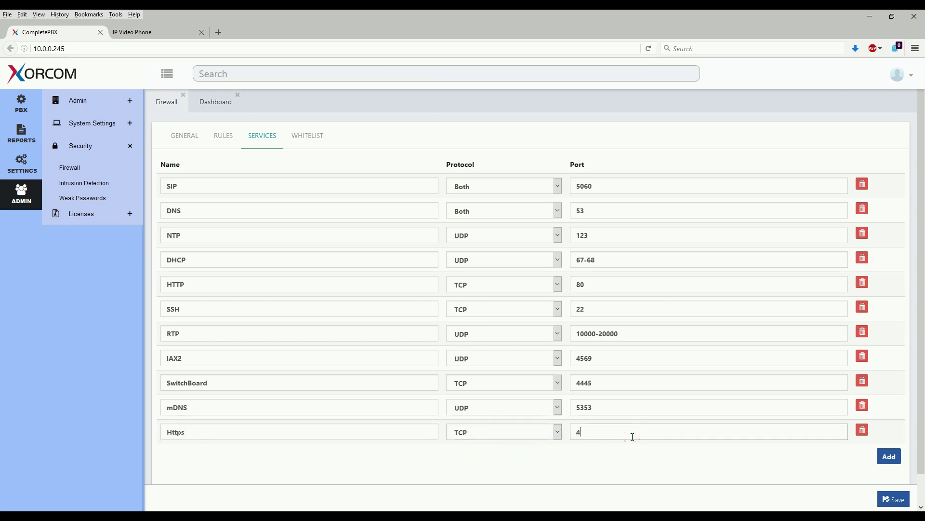
pyautogui.write('443')
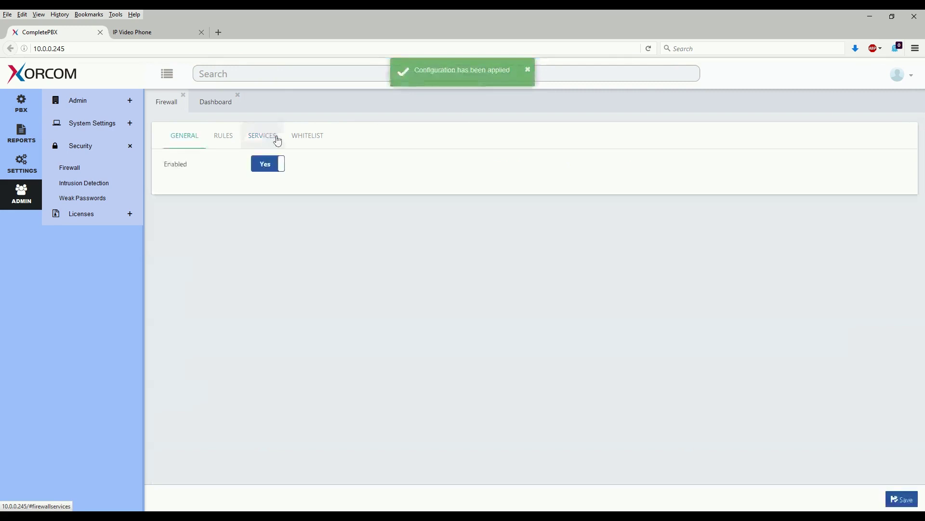
# Try Https and SIP as the first firewall rule's service, then restore it to RTP
pyautogui.click(528, 72)
pyautogui.click(226, 135)
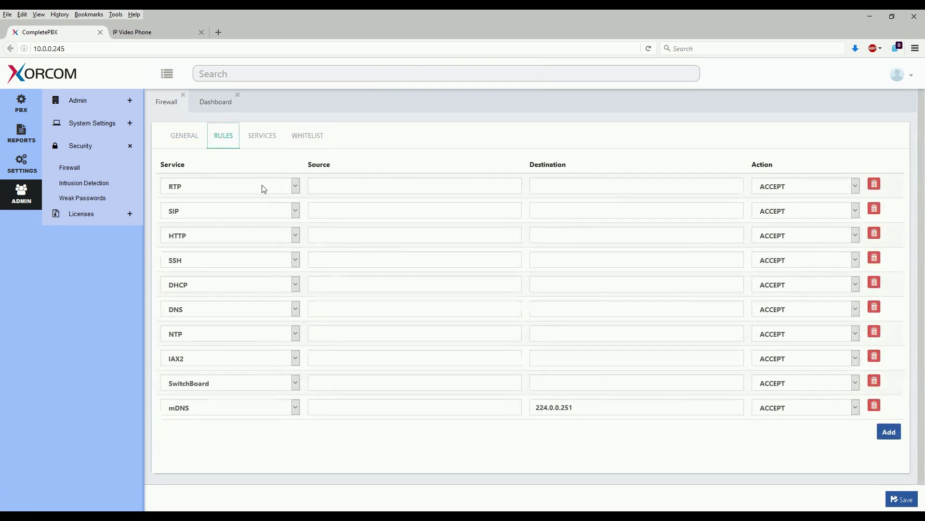
pyautogui.click(262, 185)
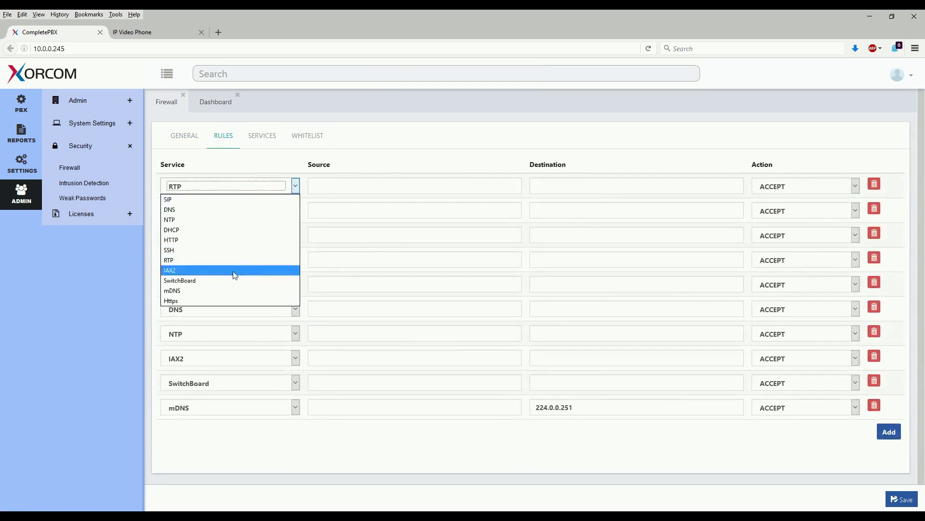
pyautogui.click(228, 300)
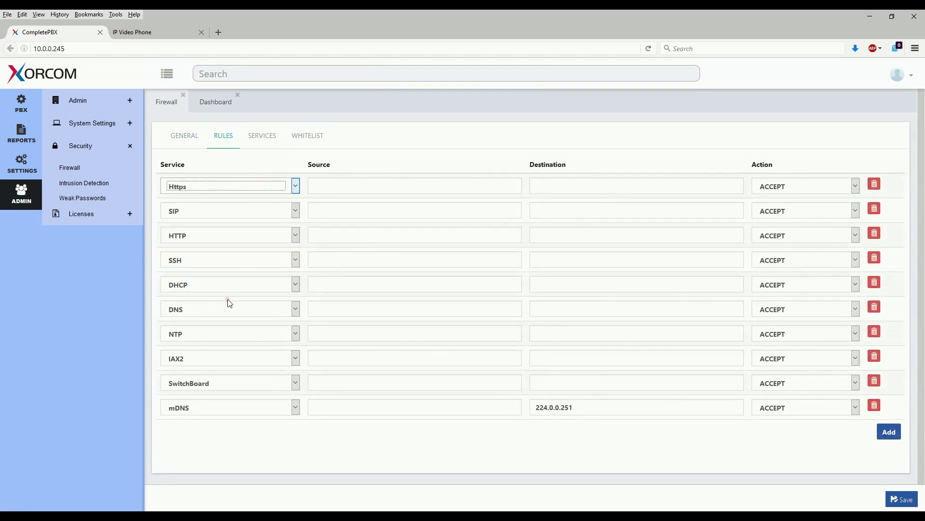
pyautogui.click(261, 184)
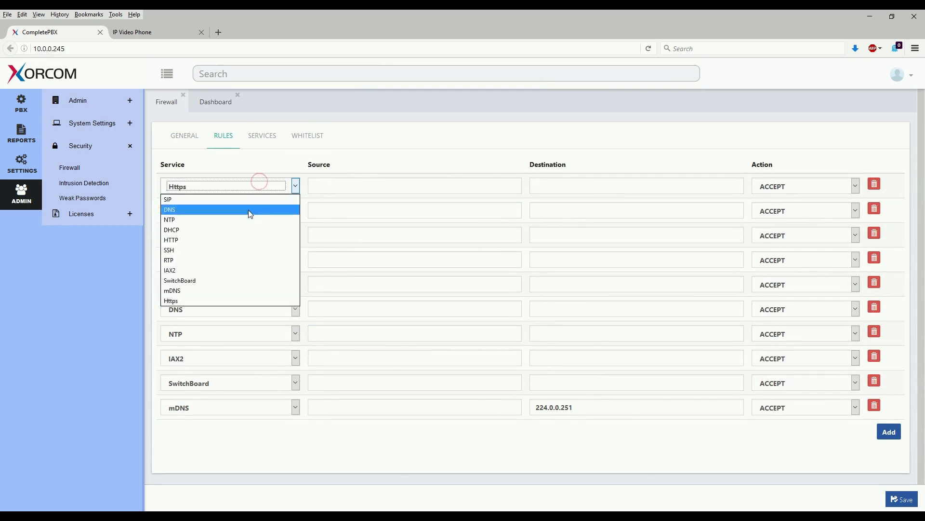
pyautogui.click(213, 202)
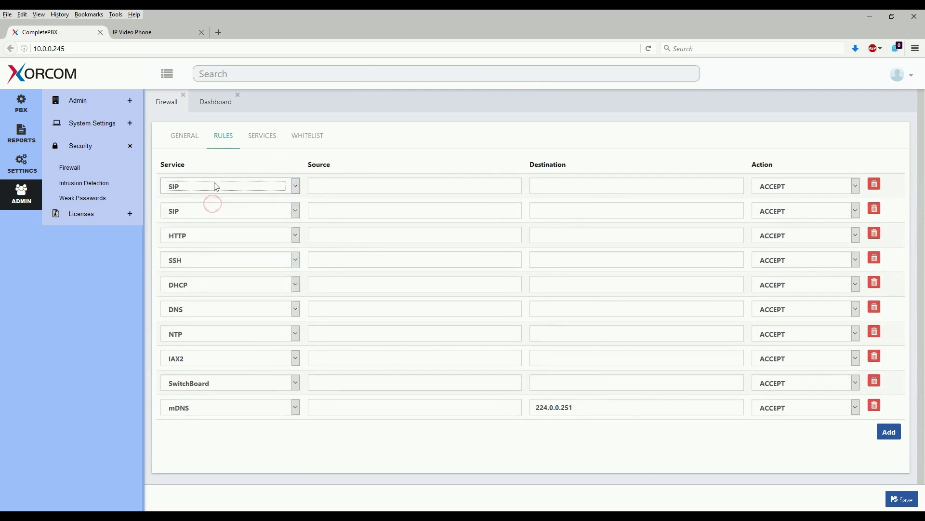
pyautogui.click(212, 187)
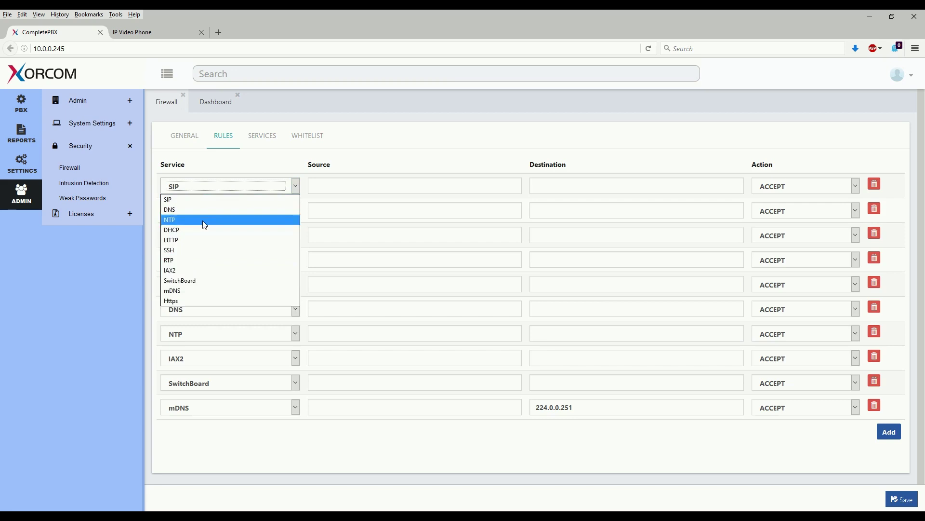
pyautogui.click(201, 259)
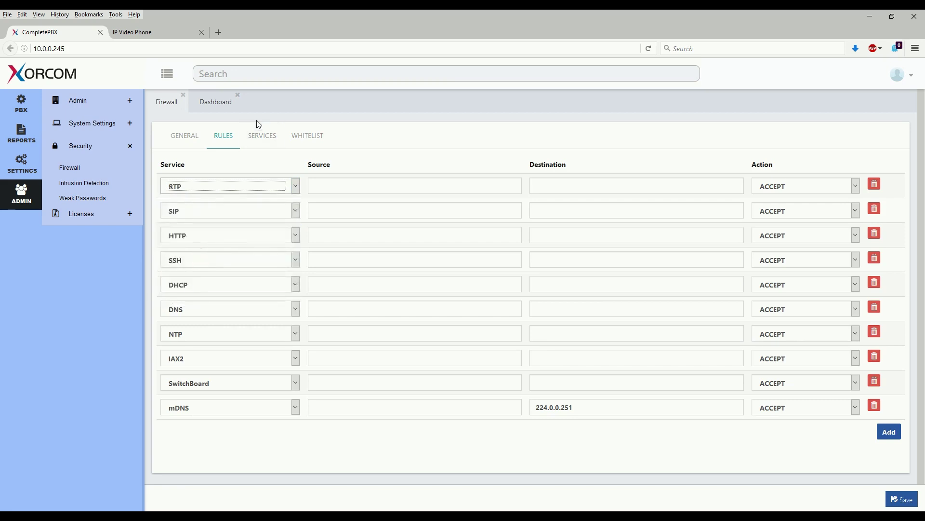
# View the firewall Whitelist and its trusted host 10.0.0.221
pyautogui.click(303, 139)
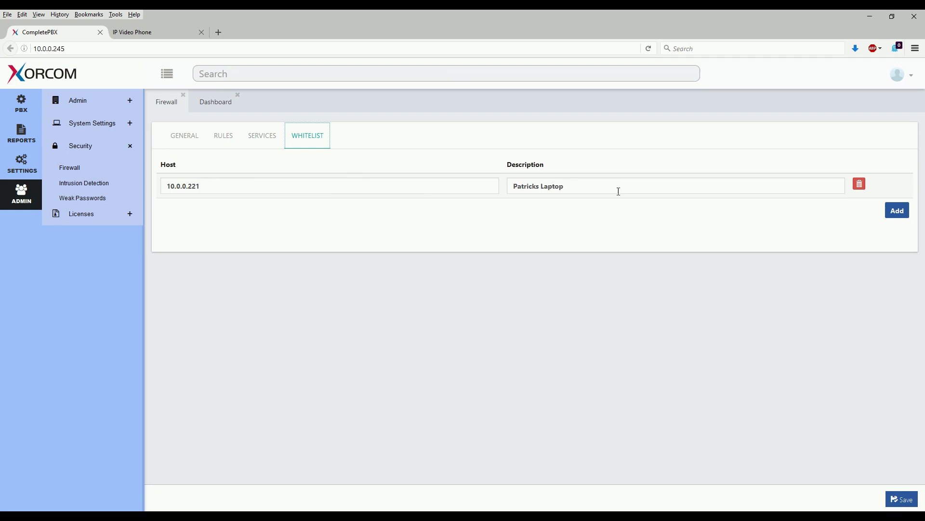
pyautogui.moveTo(595, 186); pyautogui.dragTo(504, 186)
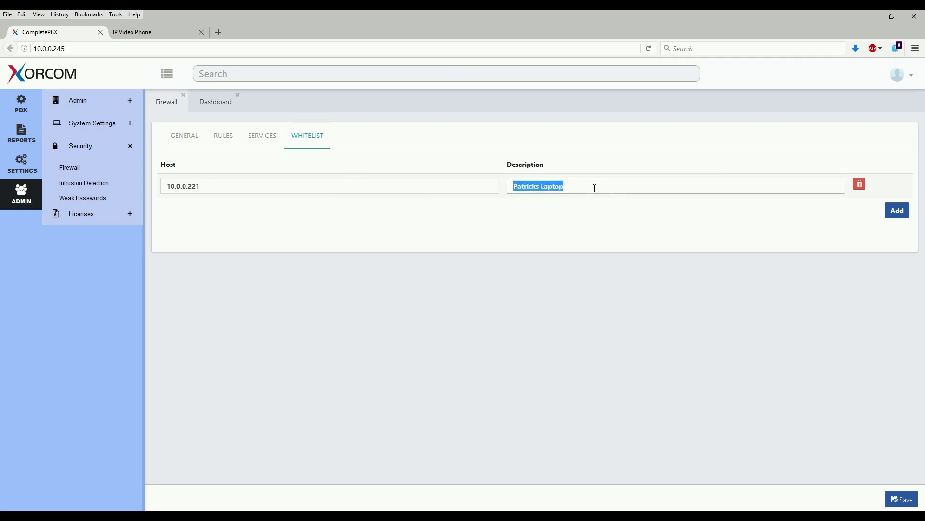
pyautogui.click(587, 186)
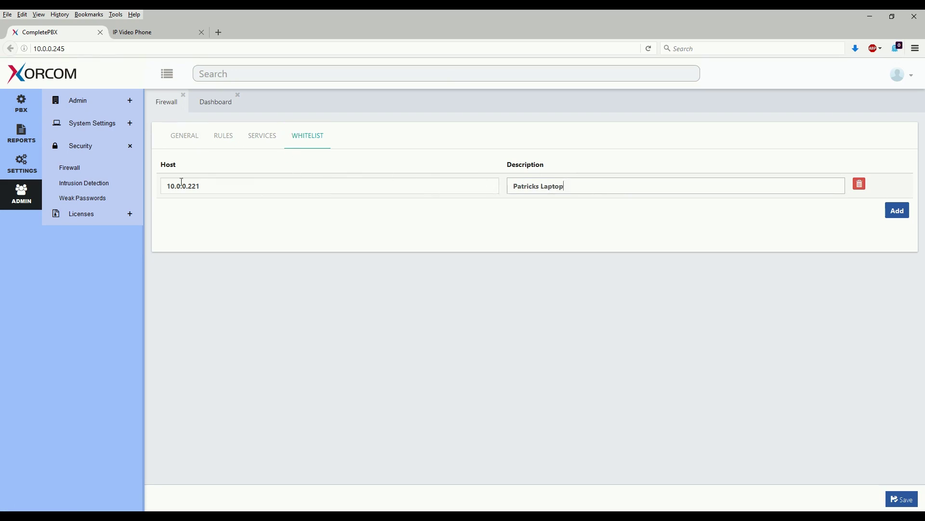
# Close the firewall and review Intrusion Detection: 5 attempts in 600 seconds bans for 1800 seconds
pyautogui.click(184, 95)
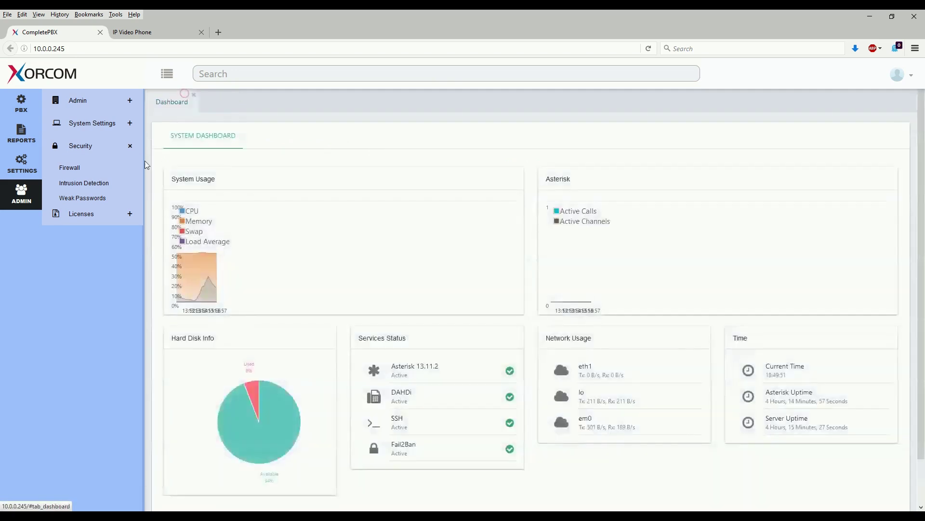
pyautogui.click(100, 187)
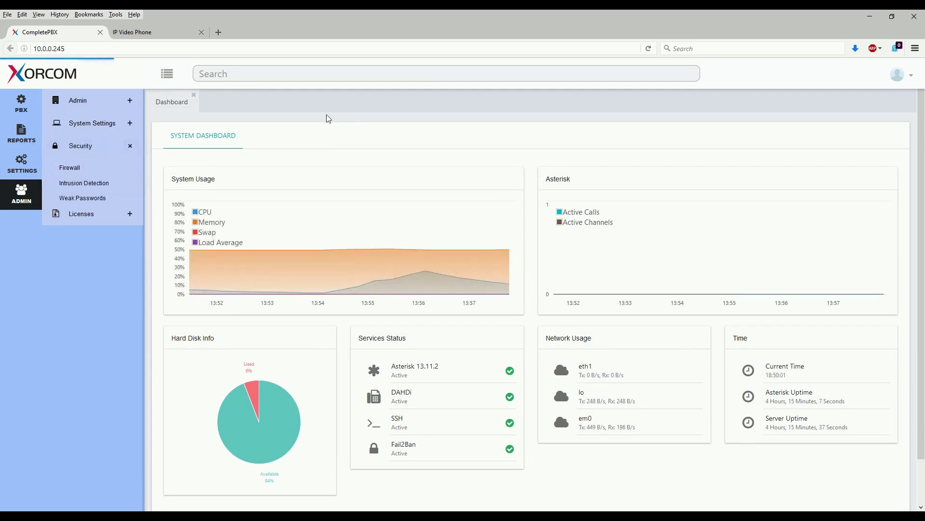
pyautogui.click(120, 183)
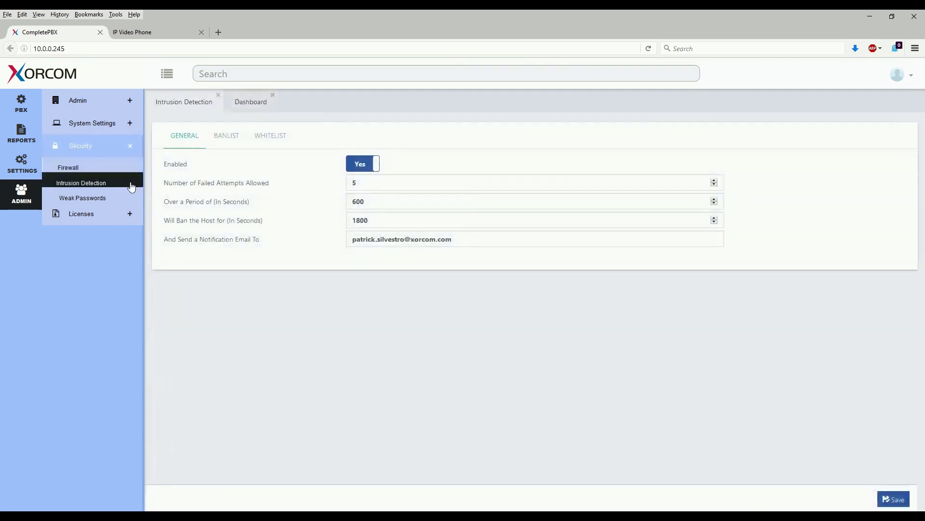
pyautogui.moveTo(191, 171)
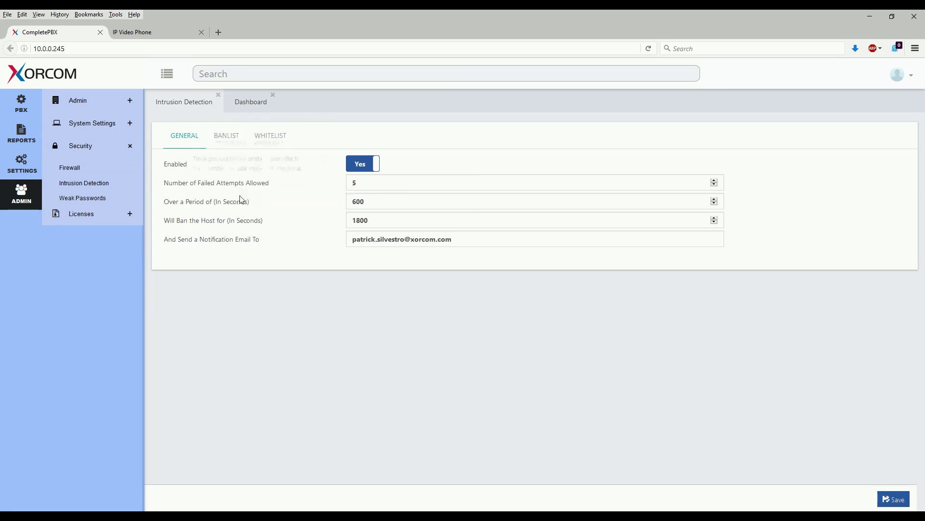
# Note banned host 10.0.0.110 in the sshd jail, then view the whitelist holding 127.0.0.1
pyautogui.moveTo(219, 207)
pyautogui.click(218, 136)
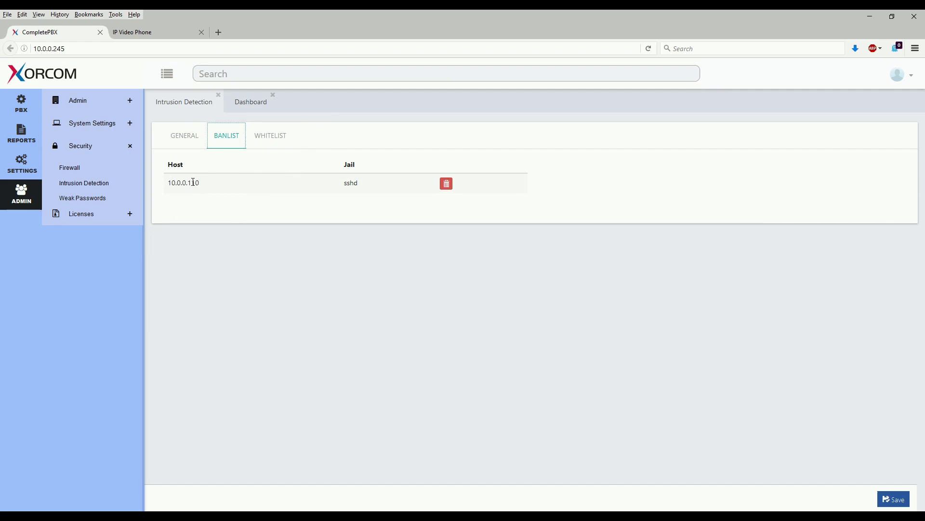
pyautogui.moveTo(169, 183); pyautogui.dragTo(209, 183)
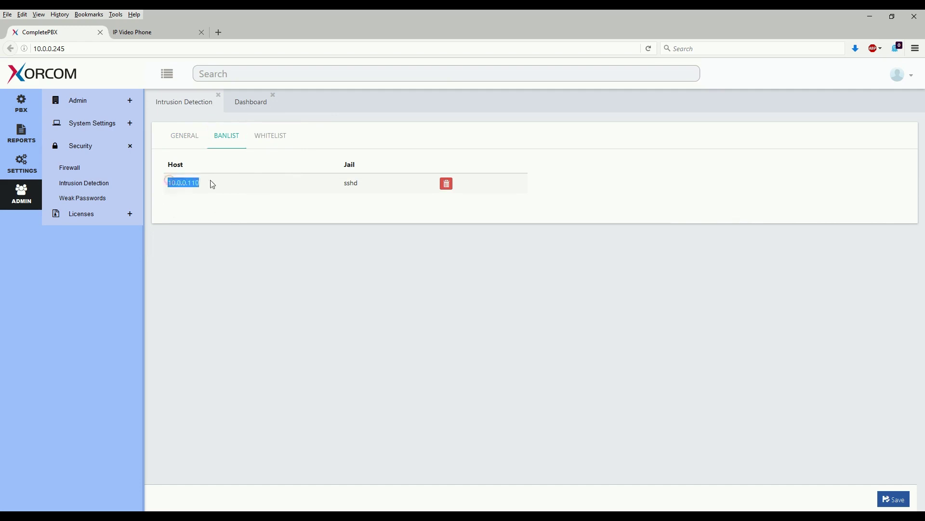
pyautogui.moveTo(379, 182); pyautogui.dragTo(350, 188)
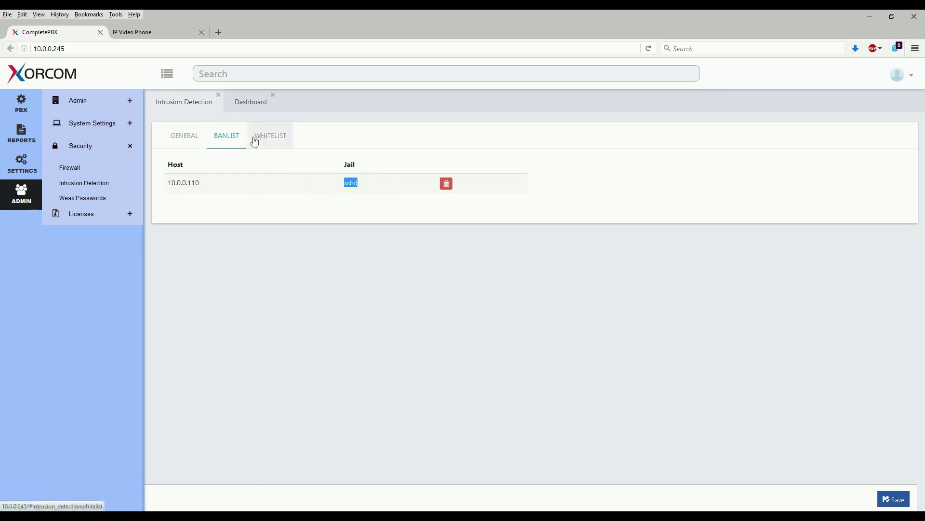
pyautogui.click(273, 138)
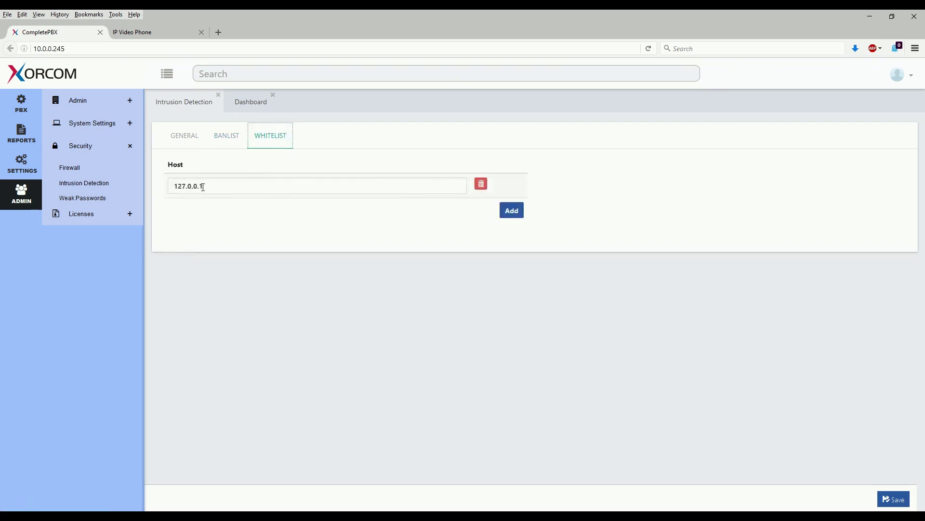
# Add 10.0.0.0/24 as a new Intrusion Detection whitelist host and save it
pyautogui.click(507, 212)
pyautogui.click(314, 205)
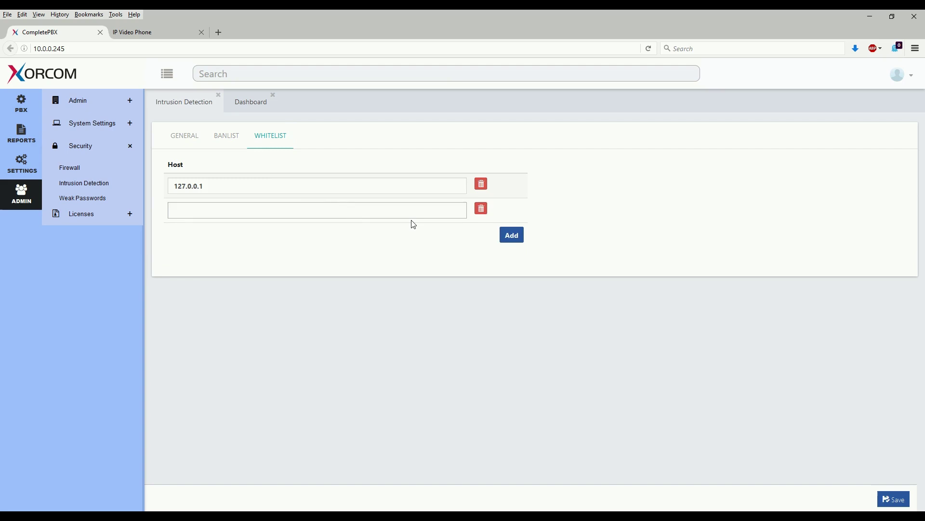
pyautogui.write('10.0')
pyautogui.press('Left')
pyautogui.press('Left')
pyautogui.doubleClick(198, 210)
pyautogui.press('Left')
pyautogui.press('Left')
pyautogui.press('Left')
pyautogui.press('Left')
pyautogui.press('Left')
pyautogui.press('Left')
pyautogui.press('BackSpace')
pyautogui.press('BackSpace')
pyautogui.press('BackSpace')
pyautogui.write('0')
pyautogui.click(894, 499)
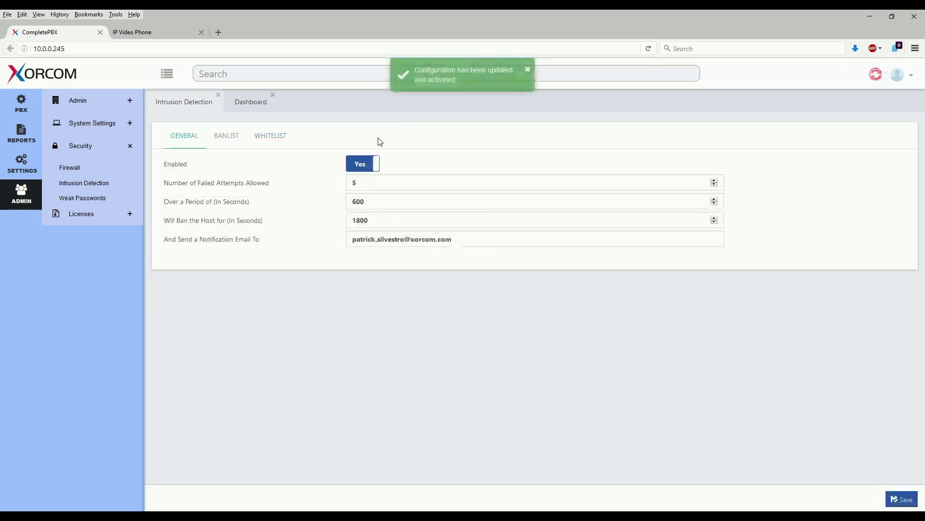
# Apply all pending configuration changes and confirm the ban list is now empty
pyautogui.click(527, 72)
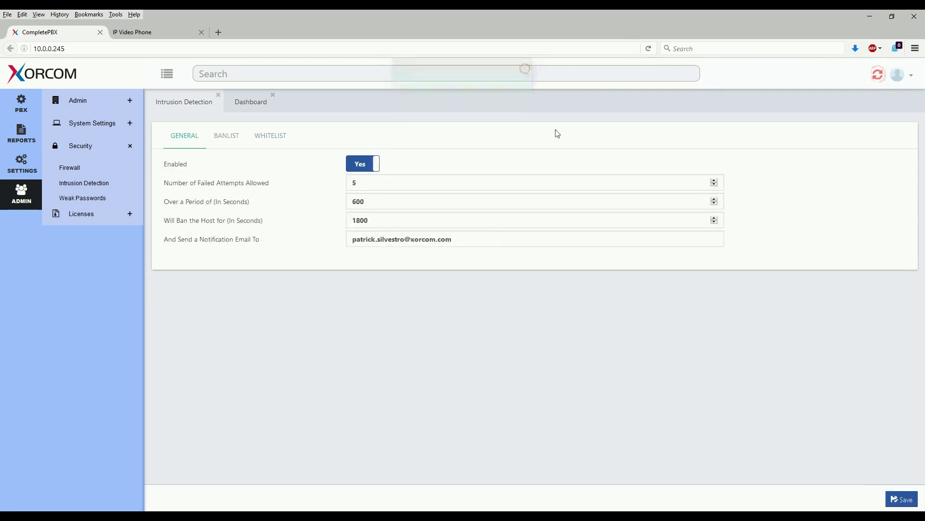
pyautogui.click(882, 77)
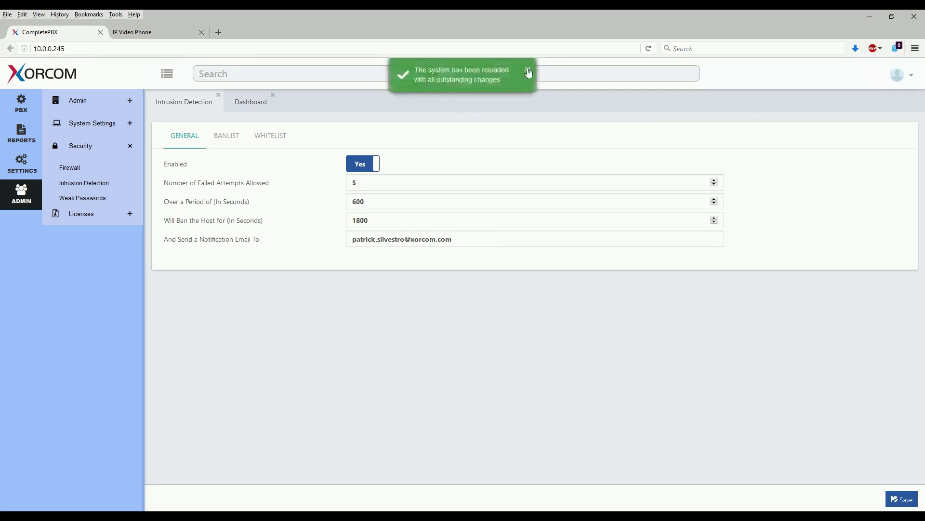
pyautogui.click(526, 71)
pyautogui.click(231, 138)
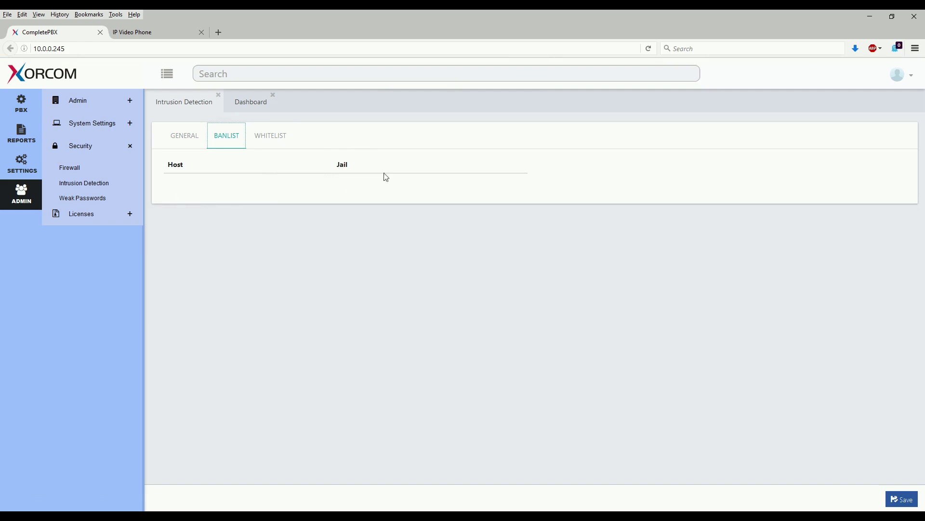
# Remove the 10.0.0.0/24 whitelist entry and save, leaving only 127.0.0.1
pyautogui.click(274, 139)
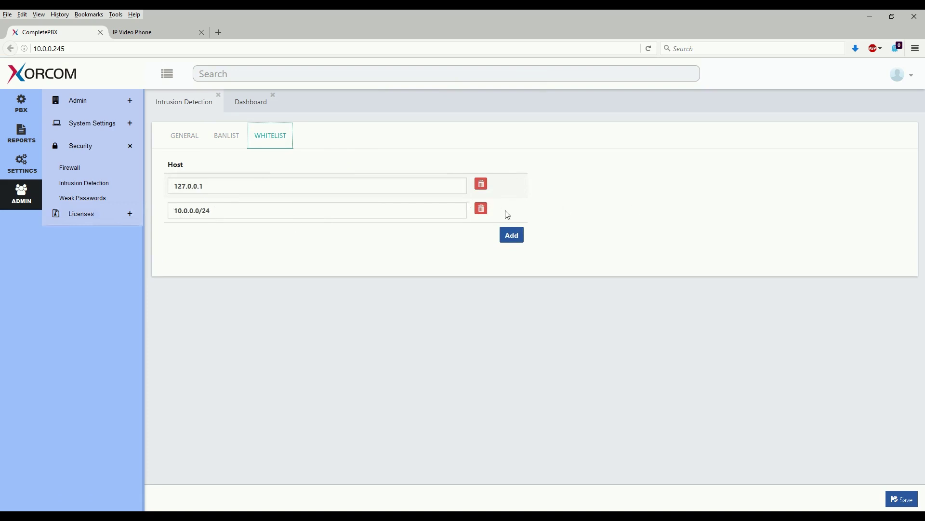
pyautogui.click(481, 210)
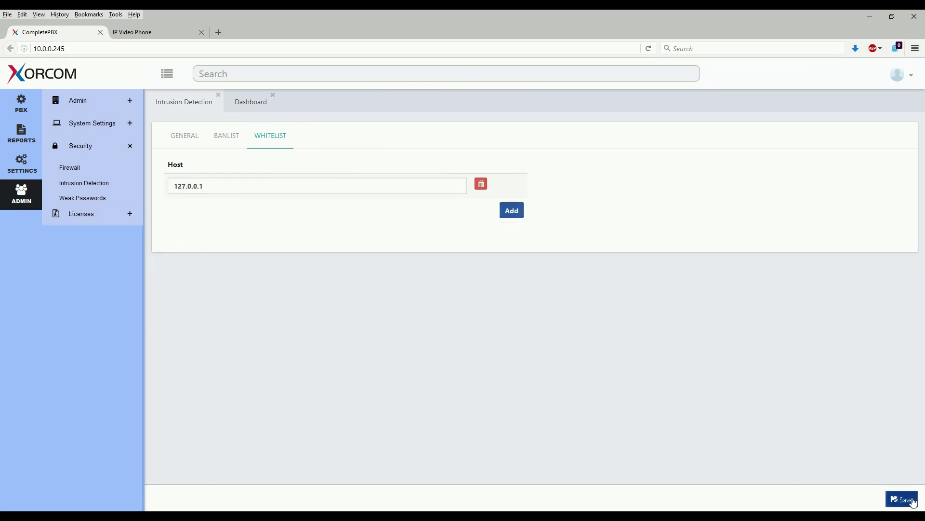
pyautogui.click(900, 500)
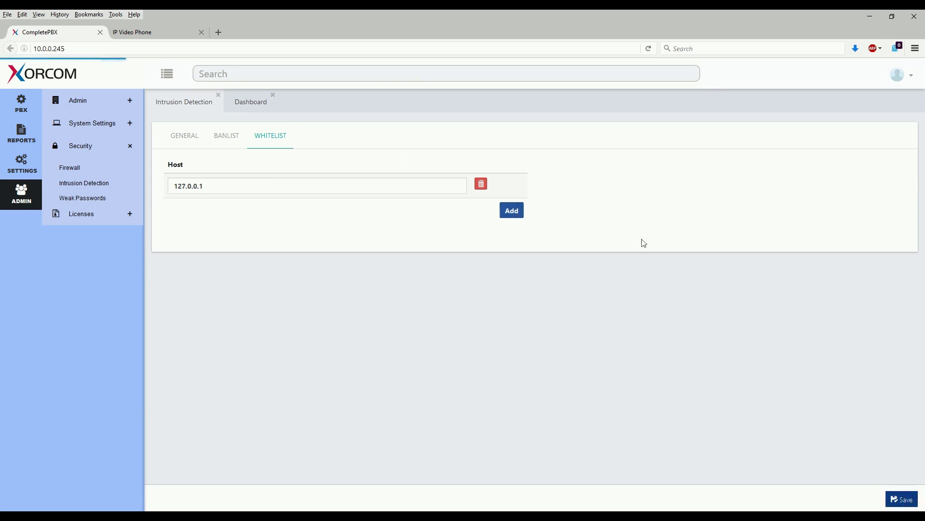
pyautogui.click(155, 32)
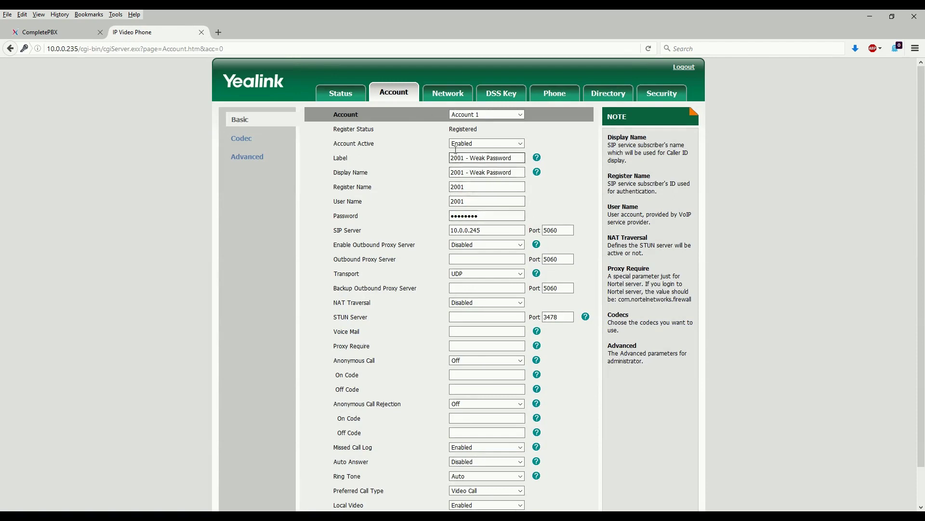
# Replace extension 2001's account password, confirm, and log in with the phone's admin credentials
pyautogui.click(487, 213)
pyautogui.doubleClick(487, 213)
pyautogui.write('**********')
pyautogui.scroll(-2, 391, 282)
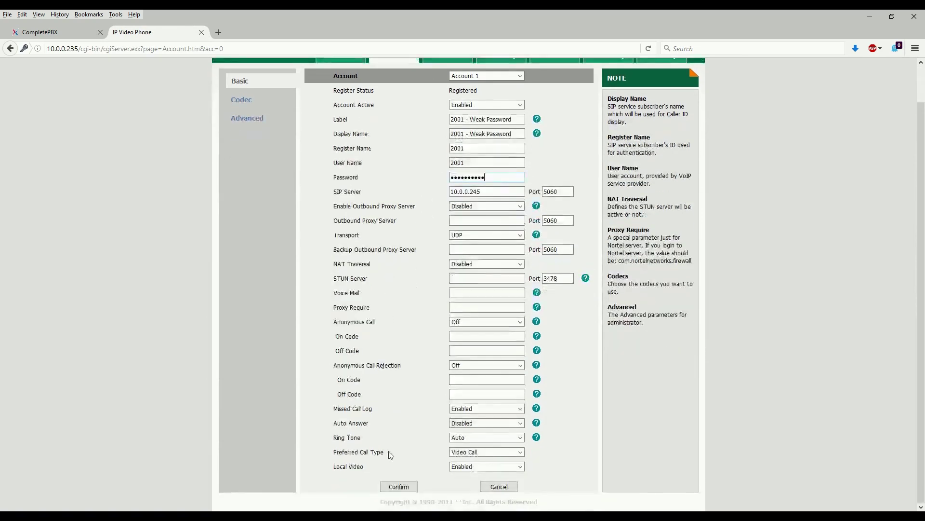
pyautogui.click(399, 486)
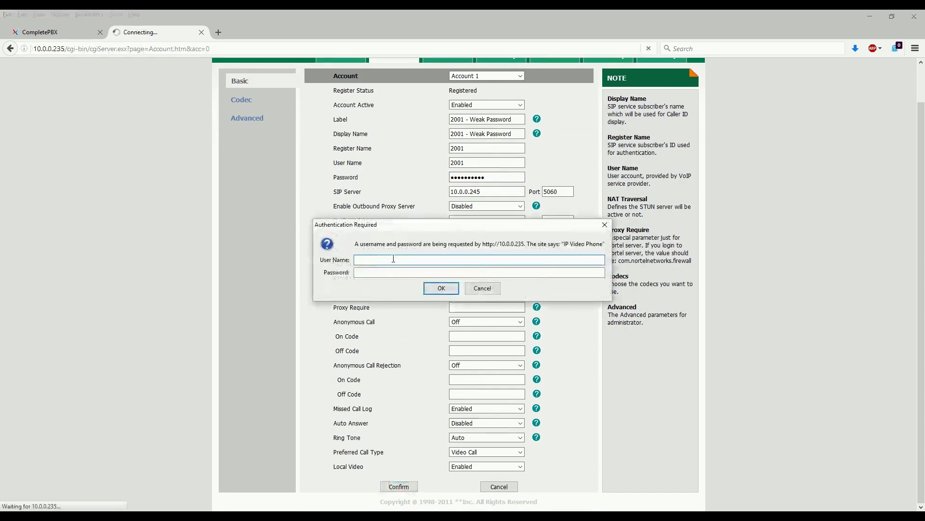
pyautogui.write('admin')
pyautogui.press('Tab')
pyautogui.write('*****')
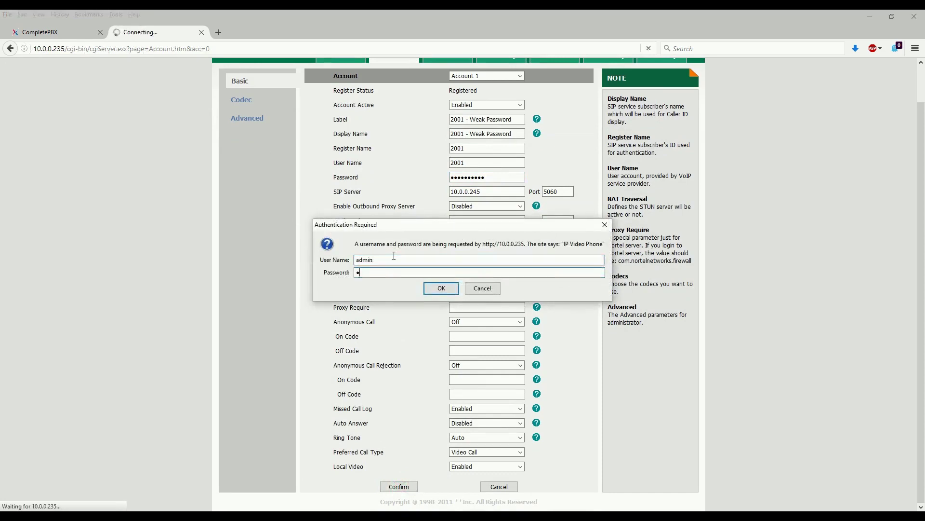
pyautogui.press('Return')
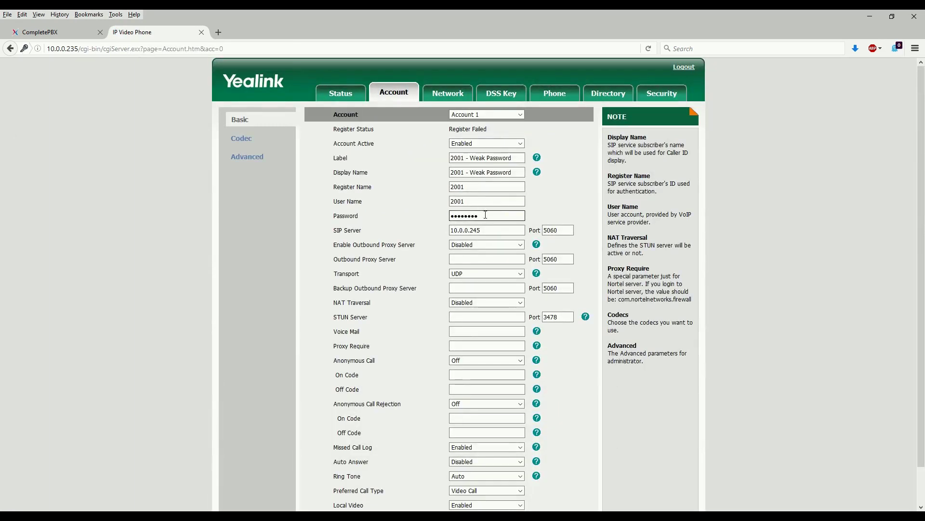
# Re-enter a new strong account password for extension 2001 and confirm it
pyautogui.doubleClick(485, 213)
pyautogui.scroll(-1, 392, 443)
pyautogui.click(393, 487)
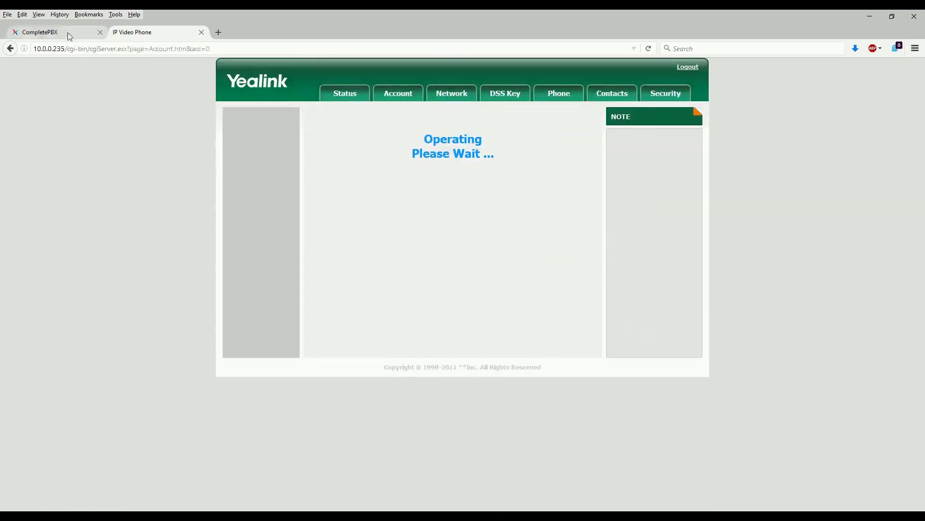
# Check the Intrusion Detection banlist and whitelist, finding 10.0.0.235 banned in the asterisk jail
pyautogui.click(48, 33)
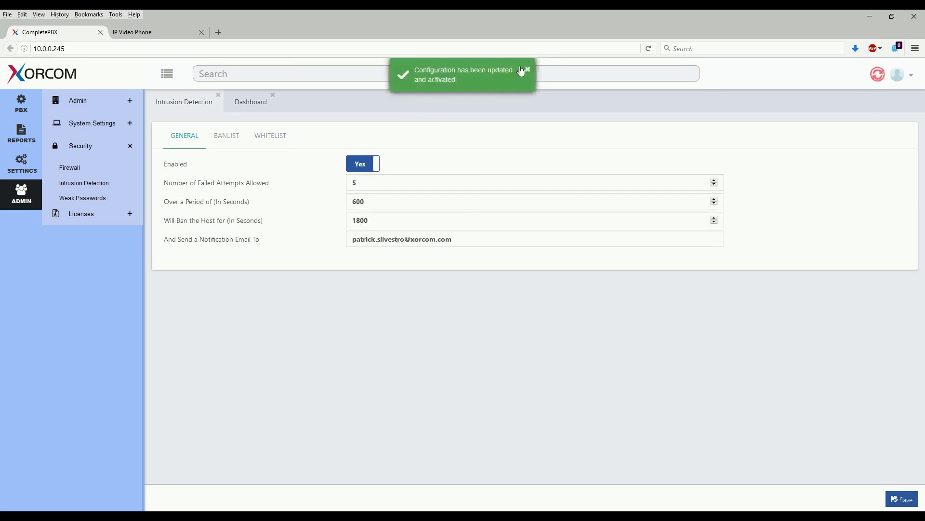
pyautogui.click(527, 71)
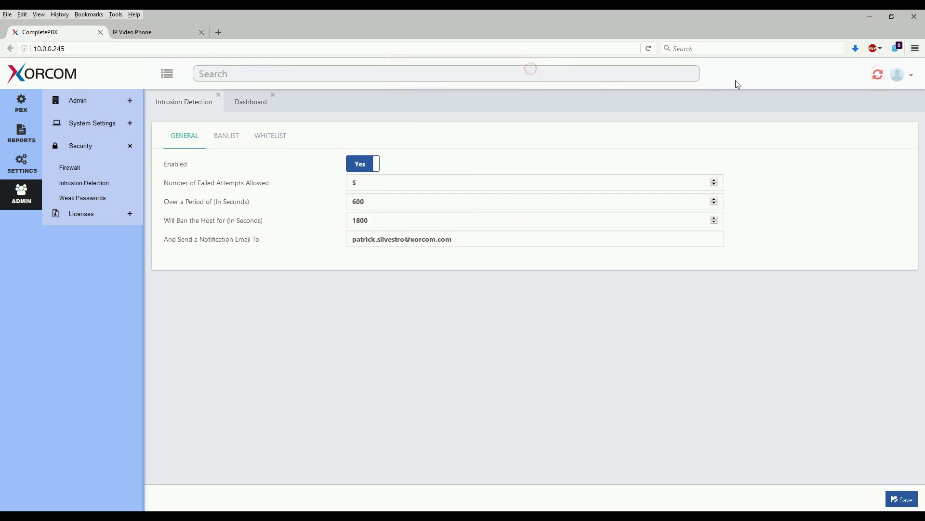
pyautogui.click(222, 141)
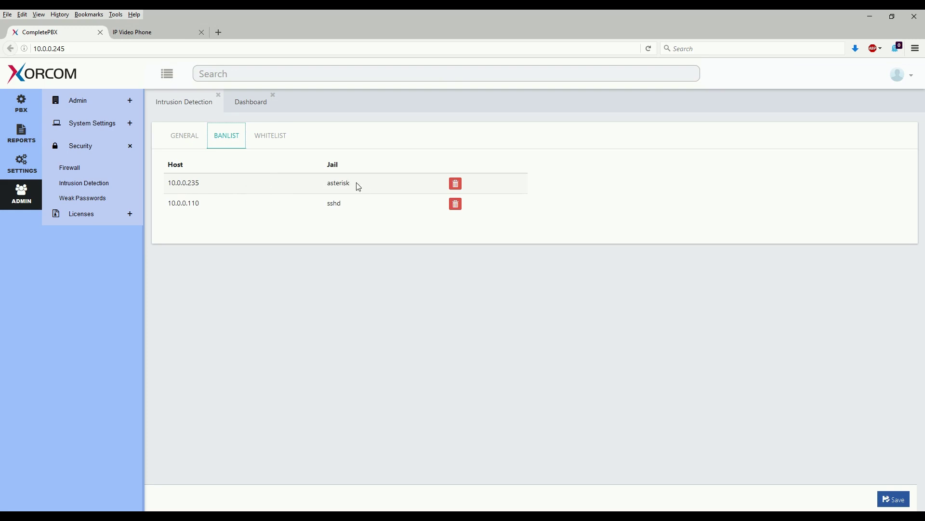
pyautogui.click(456, 186)
pyautogui.click(265, 135)
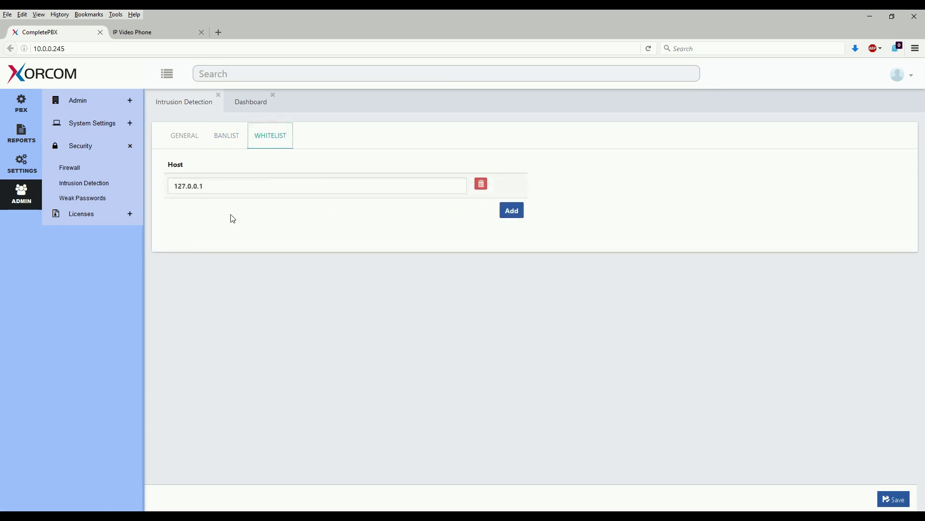
pyautogui.click(223, 137)
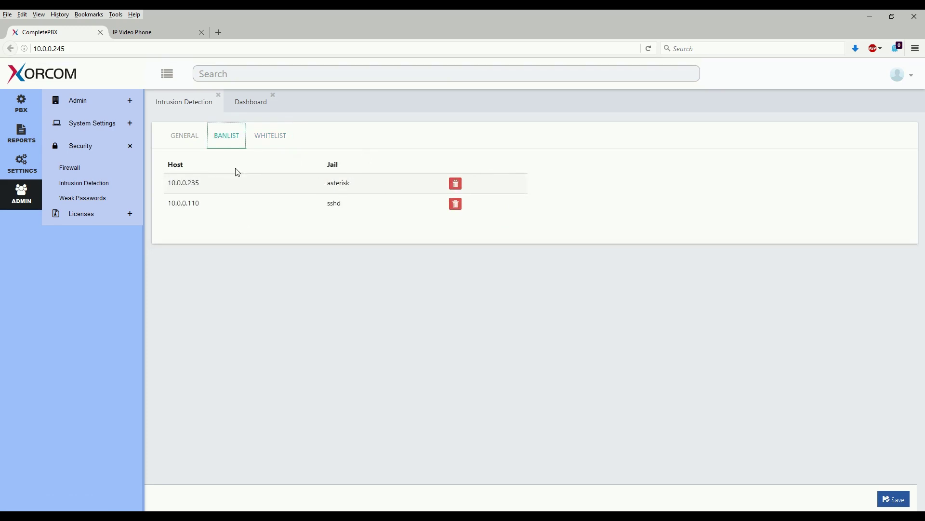
# Re-enter extension 2001's account password on the Yealink phone and confirm it
pyautogui.click(149, 28)
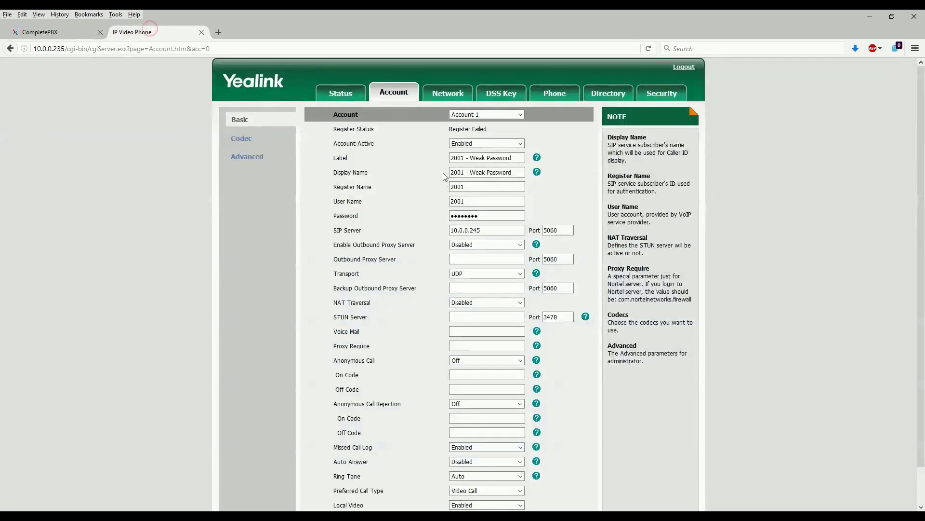
pyautogui.moveTo(522, 216); pyautogui.dragTo(408, 217)
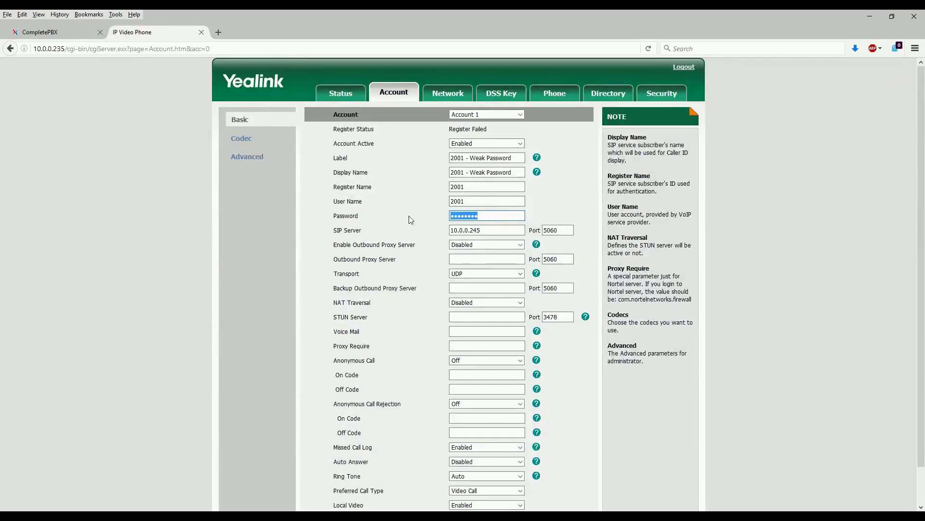
pyautogui.write('••')
pyautogui.scroll(-2, 410, 290)
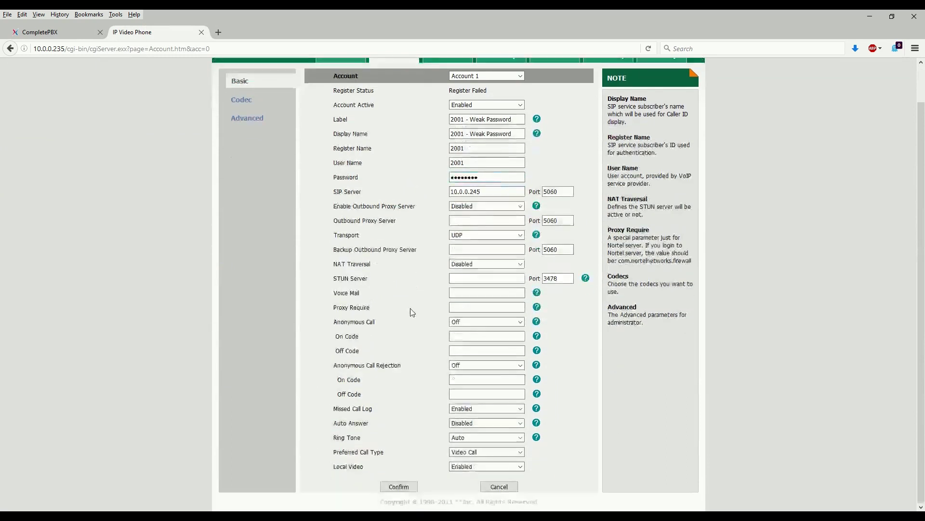
pyautogui.click(399, 486)
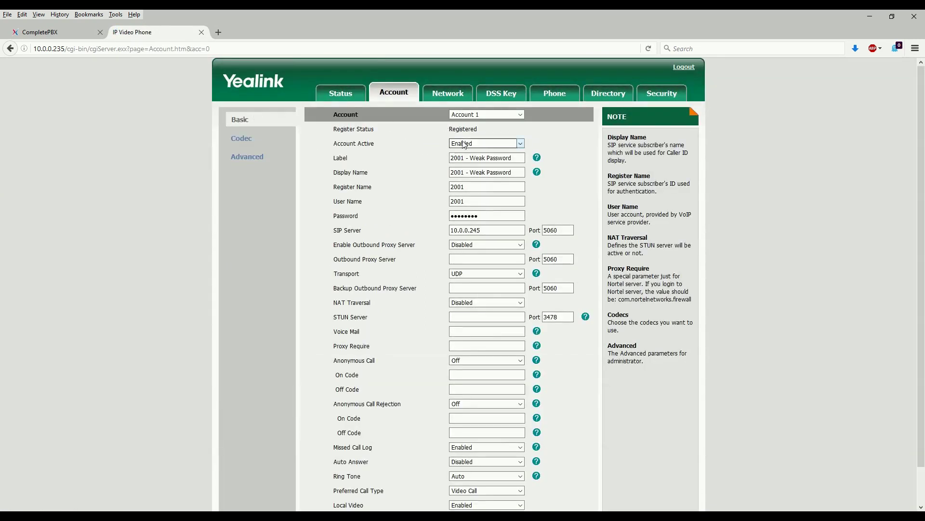
# Reload the CompletePBX web interface to refresh the intrusion detection ban list
pyautogui.click(30, 31)
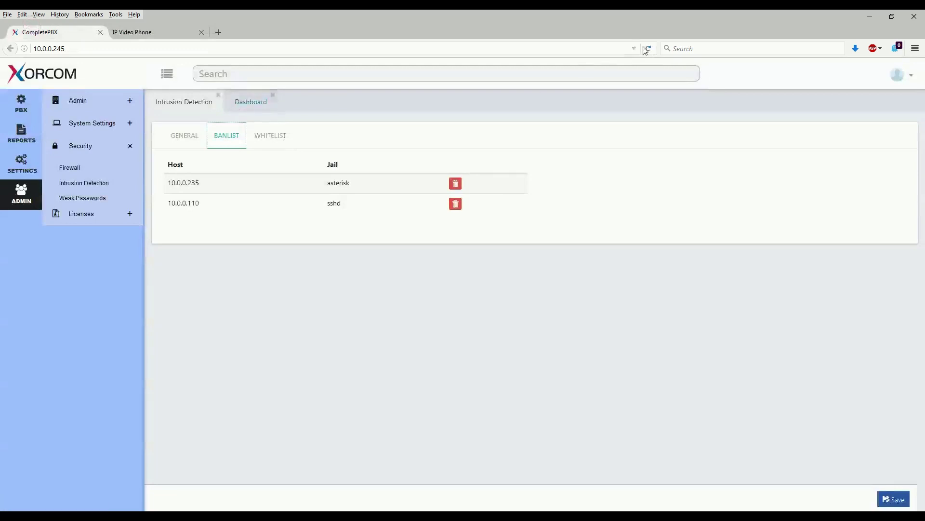
pyautogui.click(195, 139)
pyautogui.click(221, 140)
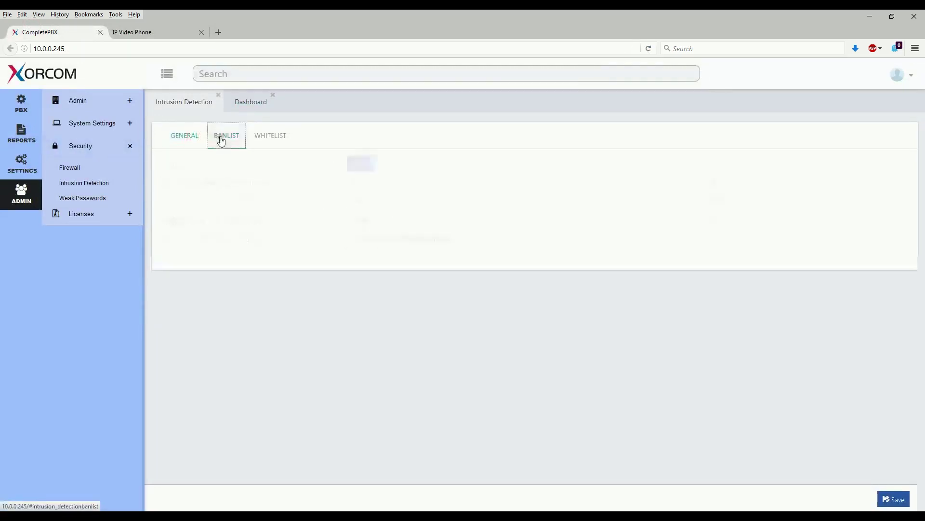
pyautogui.click(648, 48)
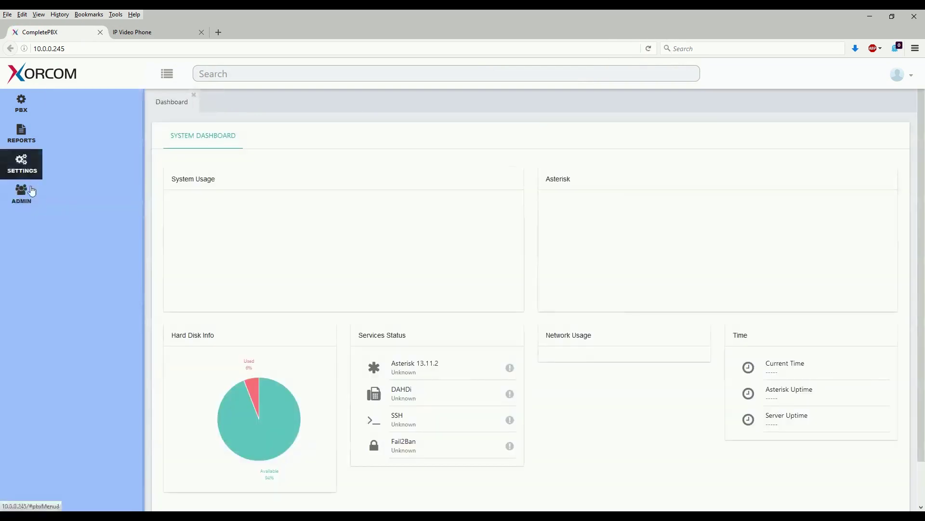
pyautogui.click(26, 194)
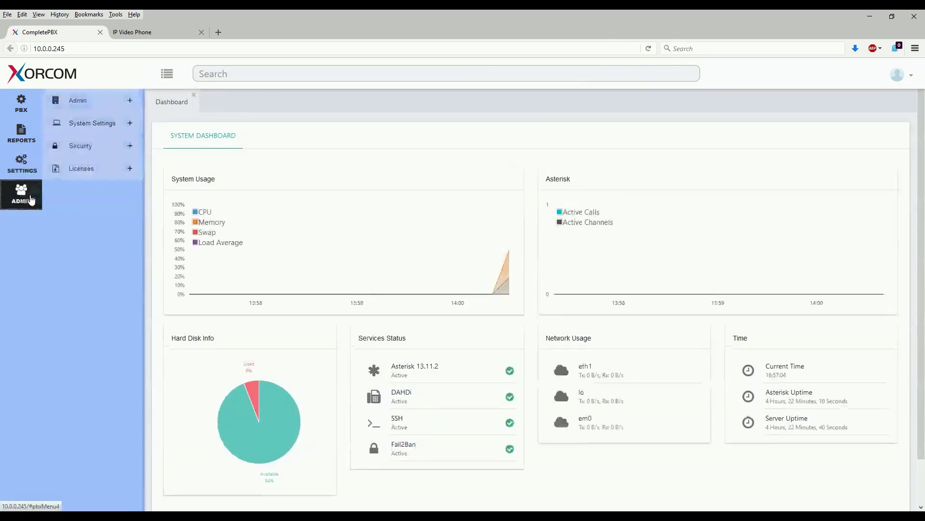
# Delete the 10.0.0.235 asterisk entry from the Intrusion Detection banlist and save
pyautogui.click(83, 152)
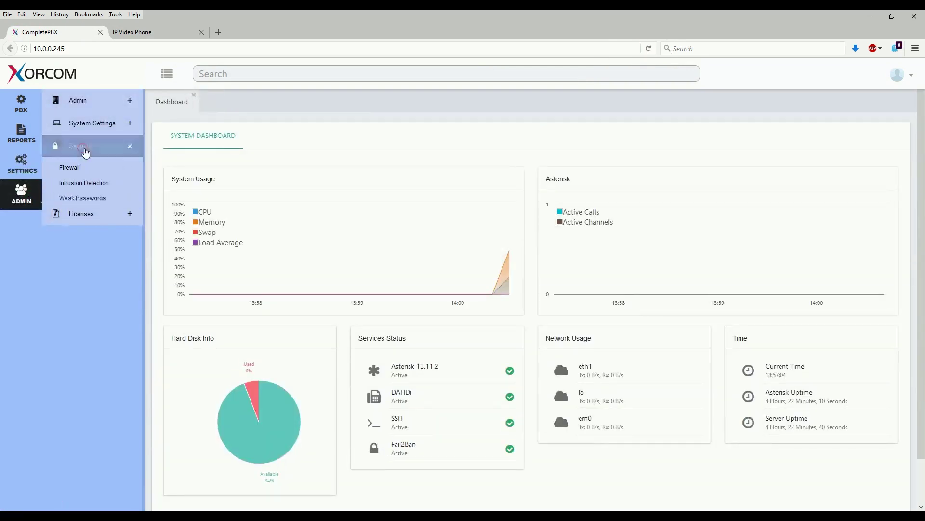
pyautogui.click(83, 183)
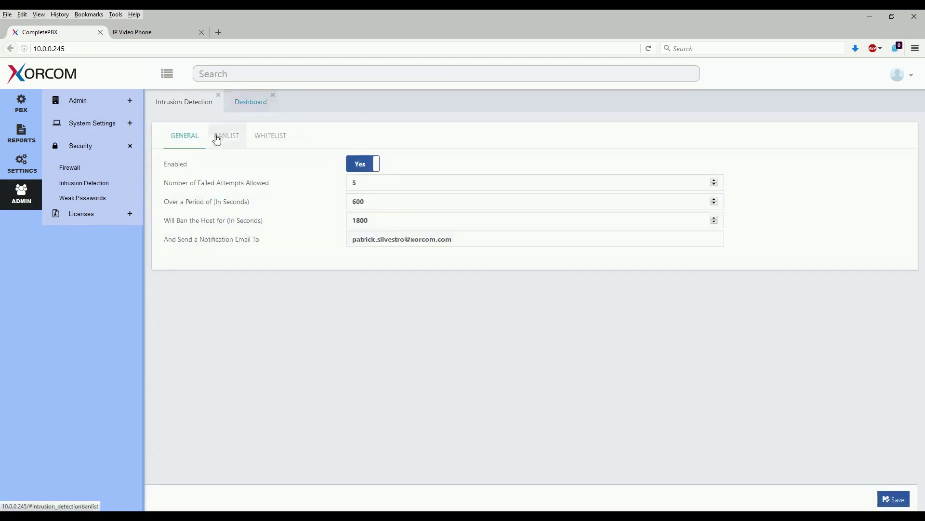
pyautogui.click(216, 139)
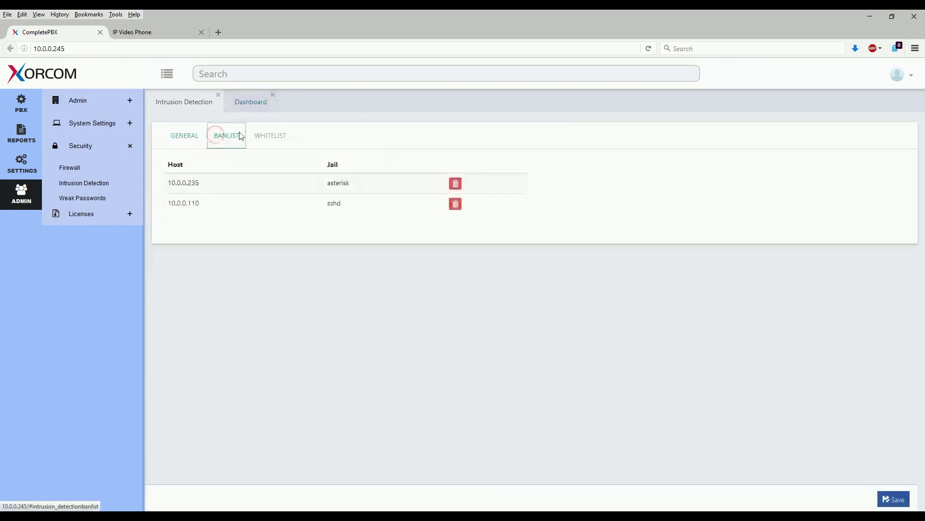
pyautogui.click(456, 184)
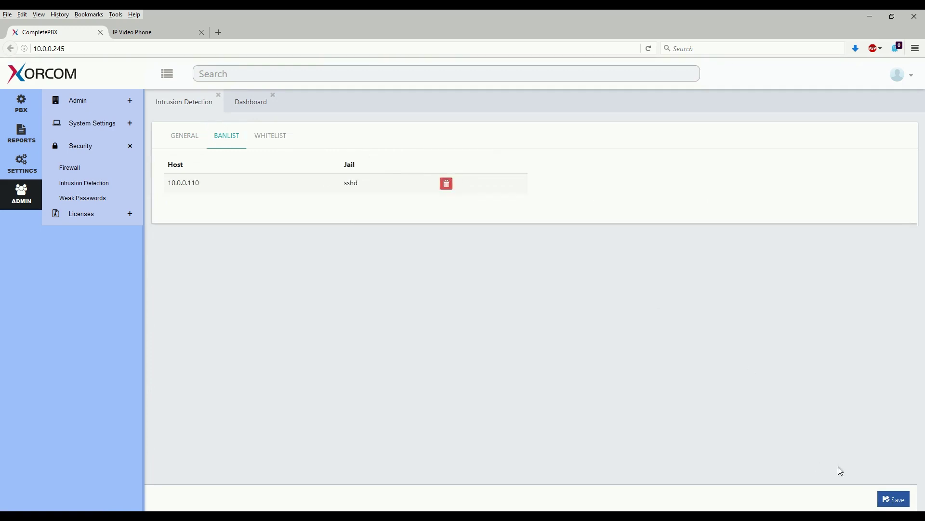
pyautogui.click(892, 500)
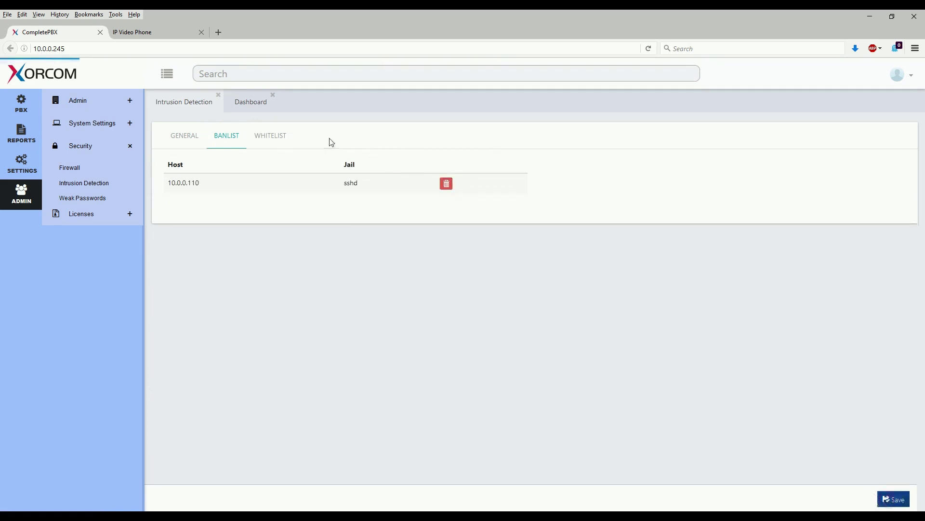
# Resubmit the phone's extension 2001 account so it re-registers
pyautogui.click(143, 34)
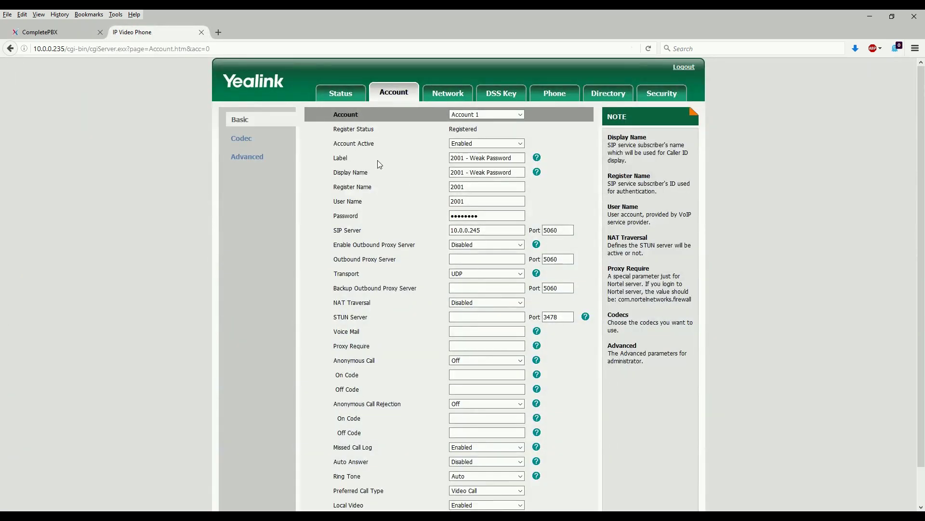
pyautogui.scroll(-2, 430, 217)
pyautogui.click(391, 483)
pyautogui.click(61, 33)
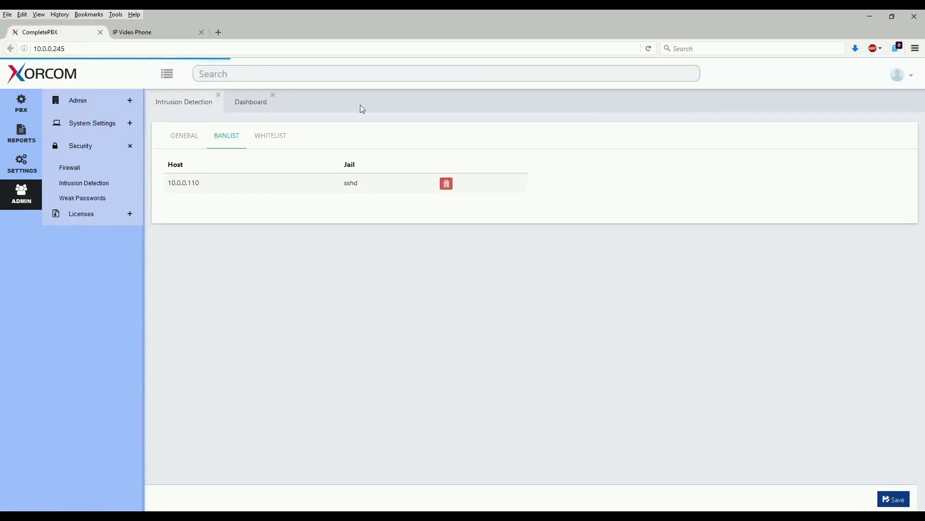
# Open the Weak Passwords report, which flags extensions 2000 - Demo and 2001 as Weak
pyautogui.click(106, 202)
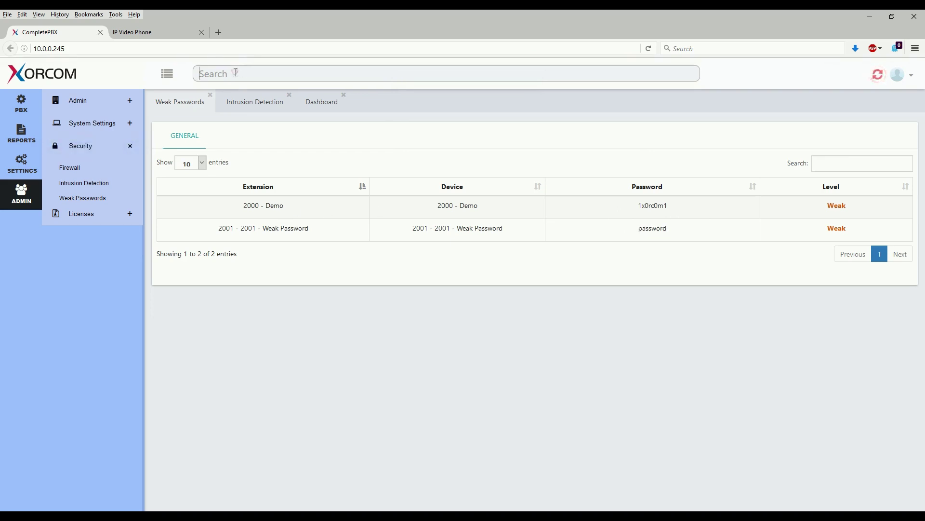
# Find extension 2001 and replace its device password with a strong one
pyautogui.write('2001')
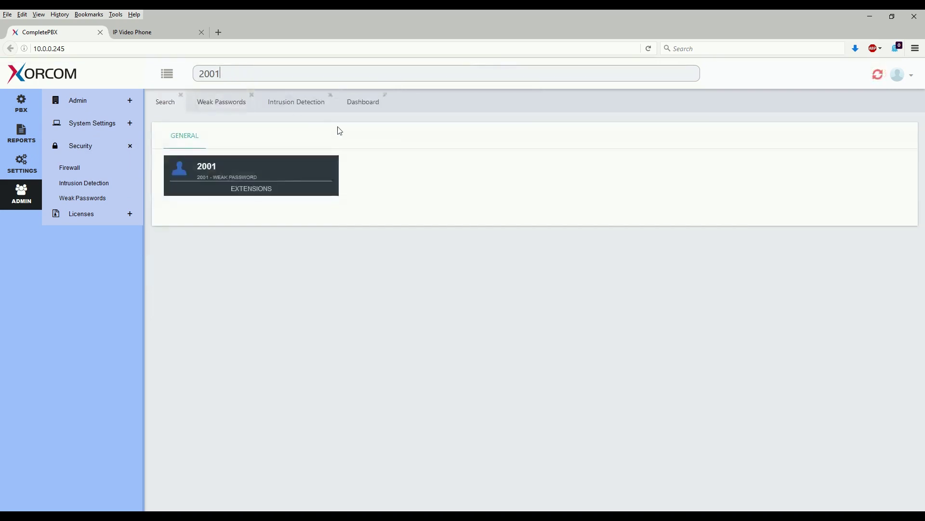
pyautogui.click(289, 185)
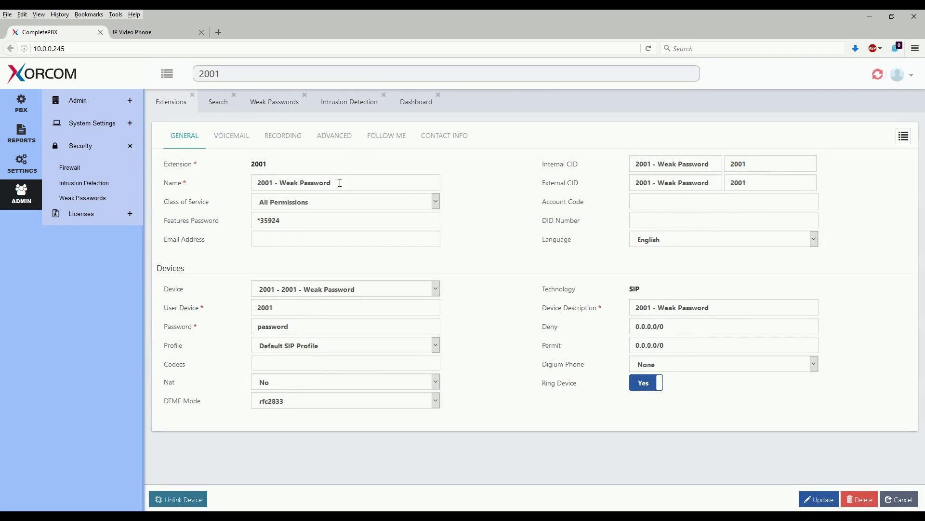
pyautogui.doubleClick(302, 327)
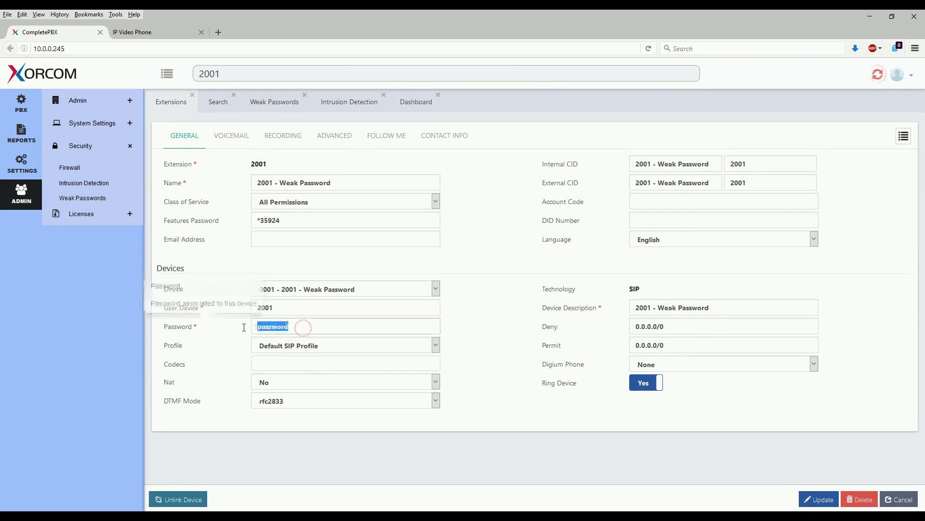
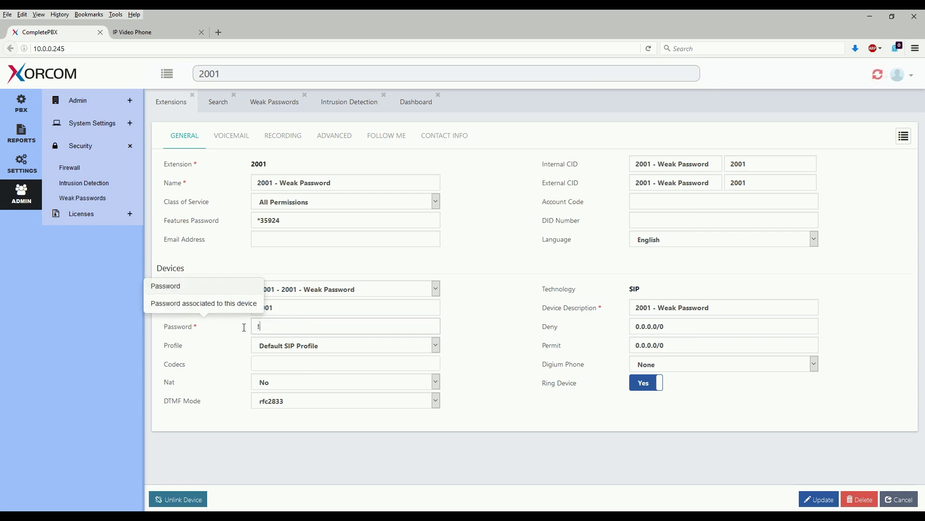
pyautogui.click(816, 499)
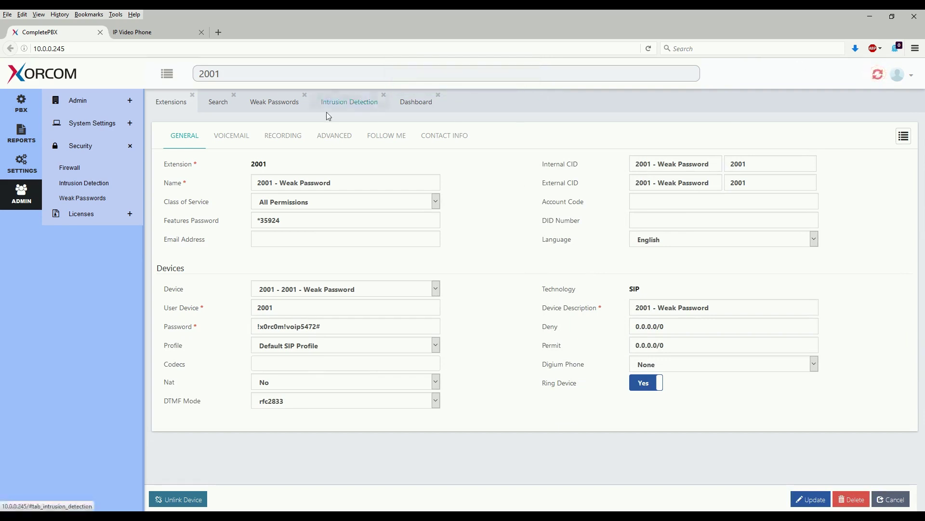
# Apply the configuration and recheck Weak Passwords, now listing only 2000 - Demo
pyautogui.click(878, 76)
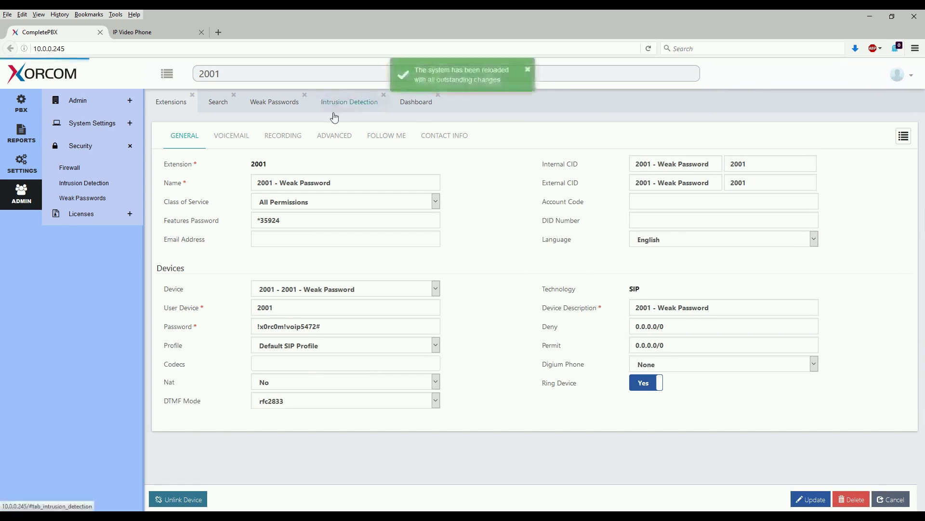
pyautogui.click(528, 74)
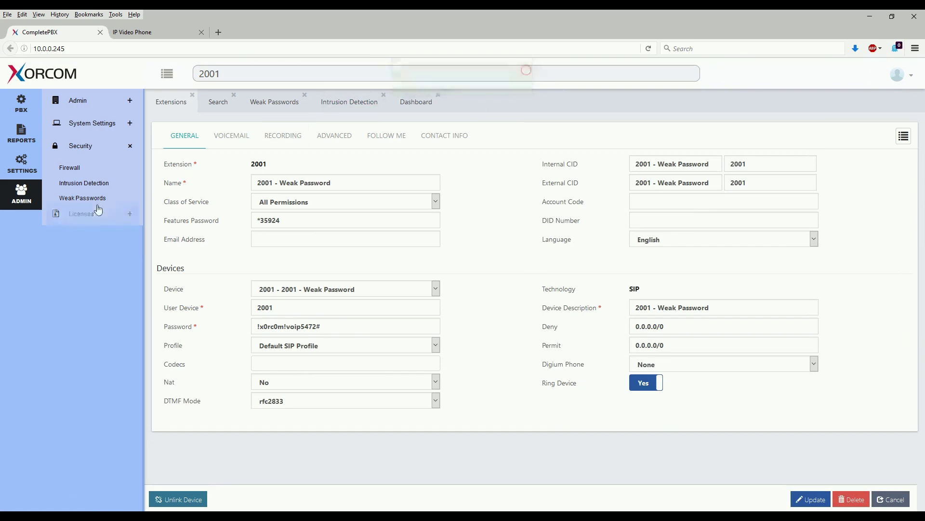
pyautogui.click(96, 198)
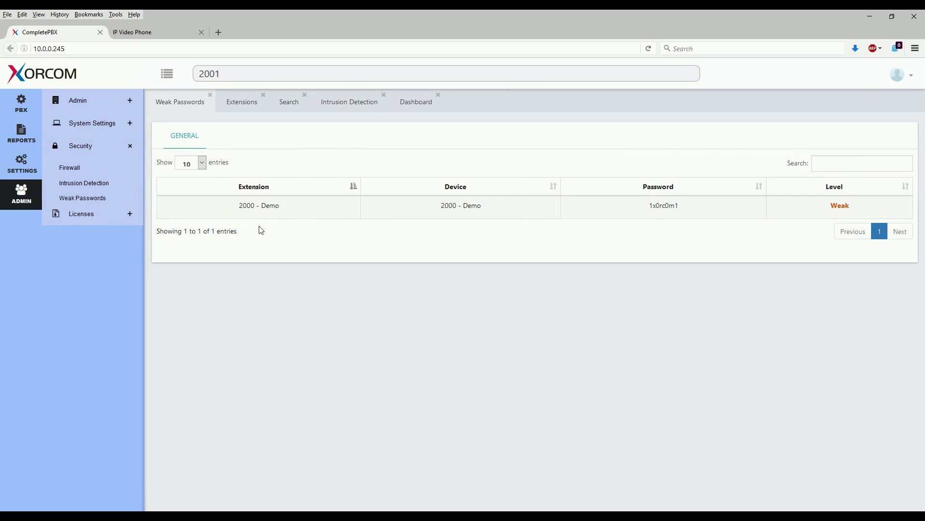
# Enter the new strong password in the phone's Account 1 settings and confirm
pyautogui.click(155, 33)
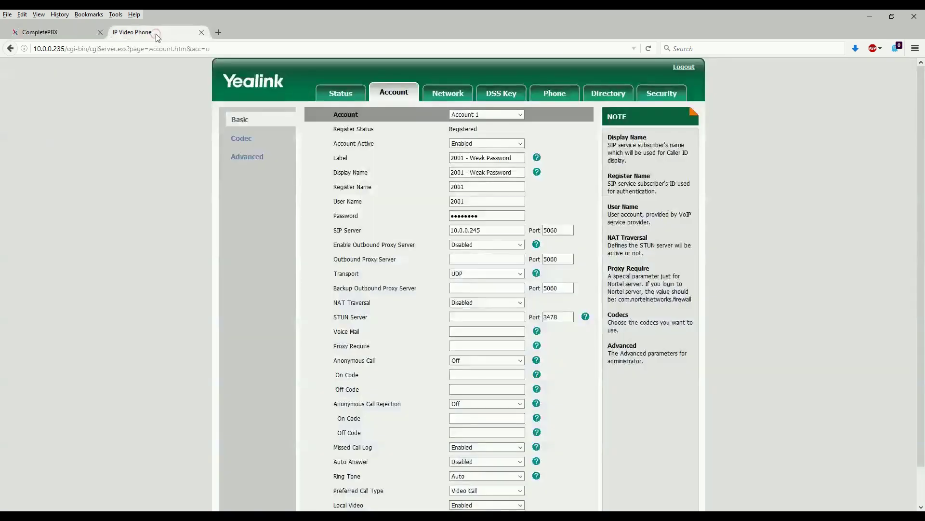
pyautogui.moveTo(484, 216); pyautogui.dragTo(424, 213)
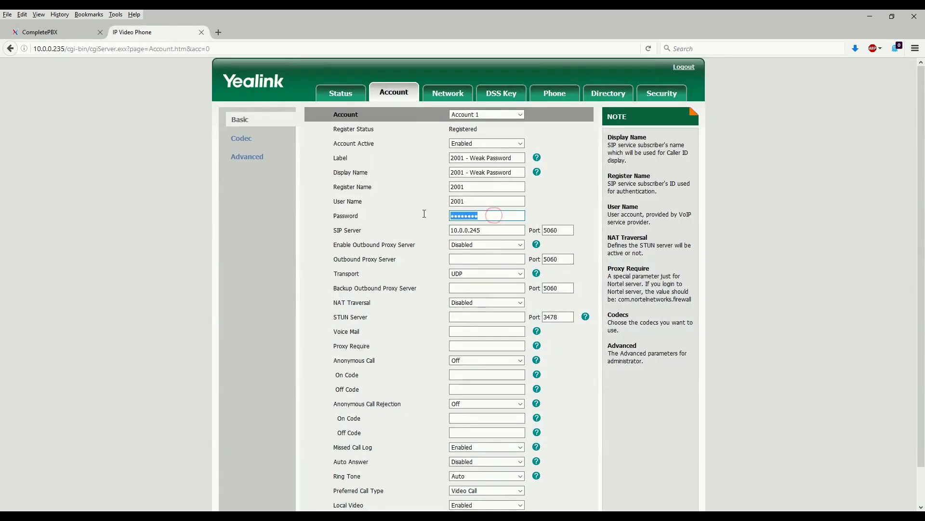
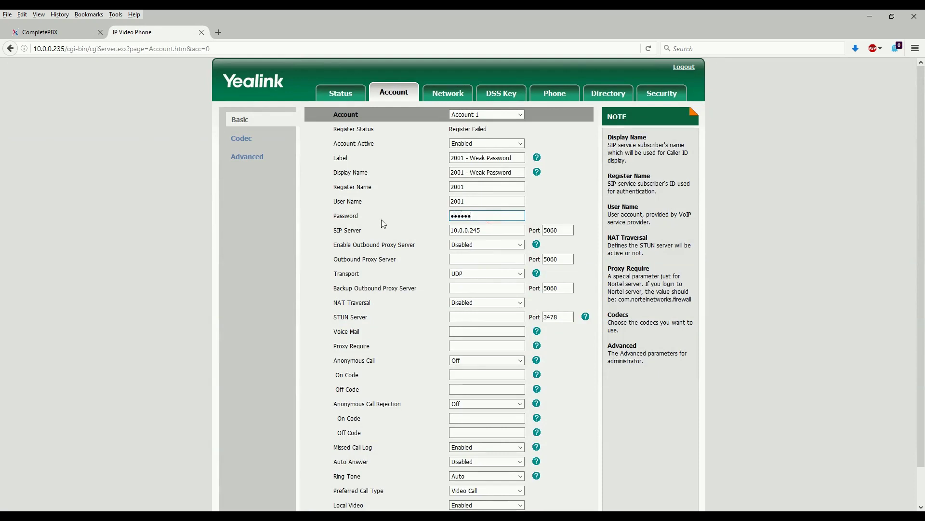
pyautogui.scroll(-1, 370, 432)
pyautogui.click(393, 486)
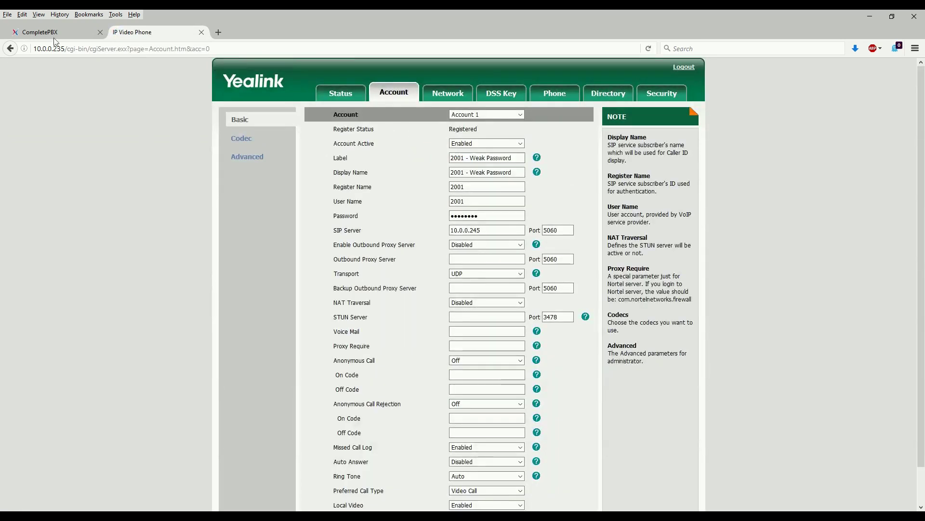
pyautogui.click(55, 34)
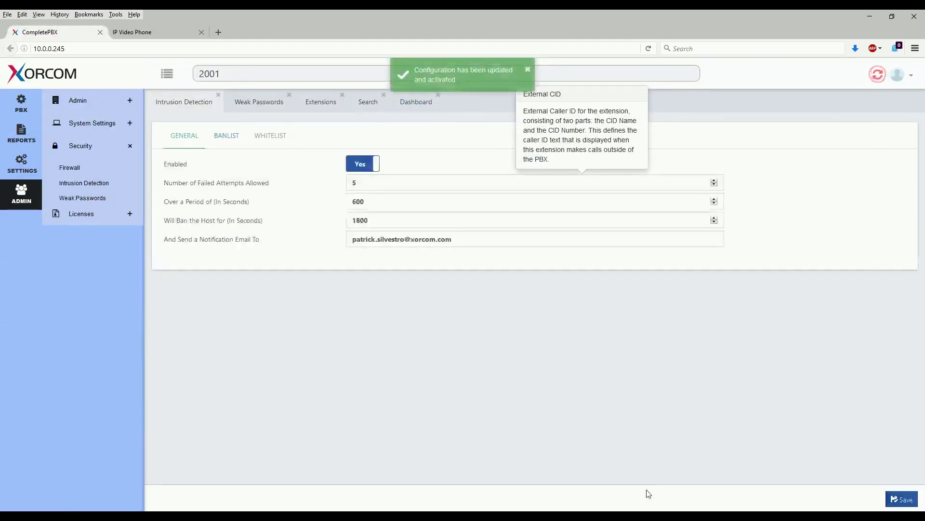
# Apply the pending PBX configuration and bring MicroSIP to the front
pyautogui.click(603, 503)
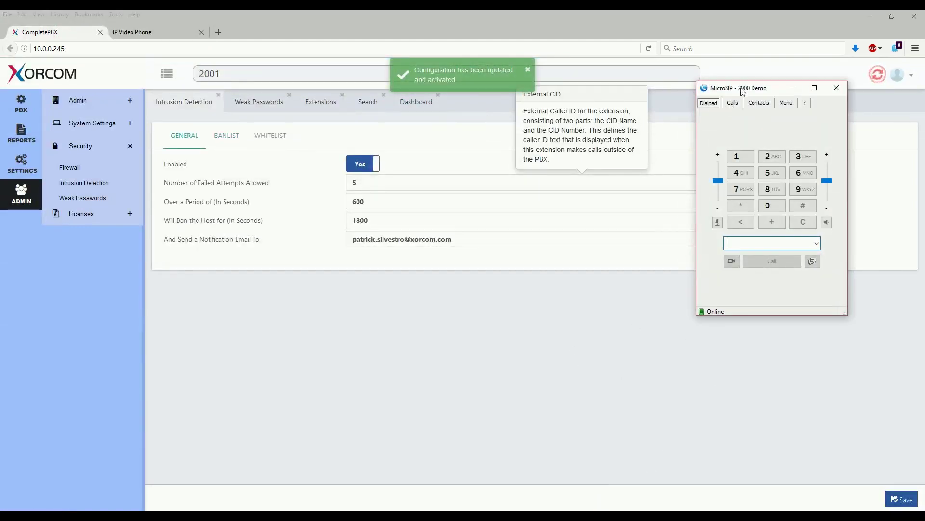
pyautogui.click(880, 77)
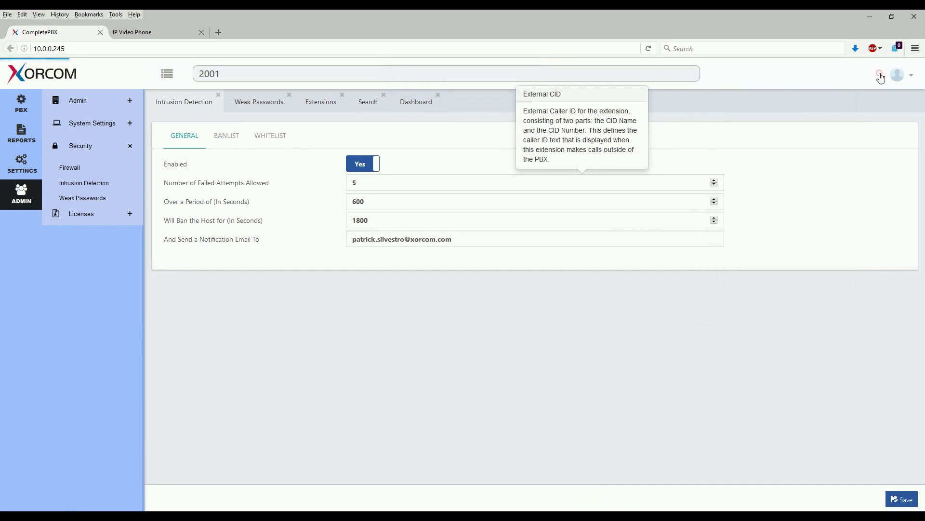
pyautogui.click(615, 509)
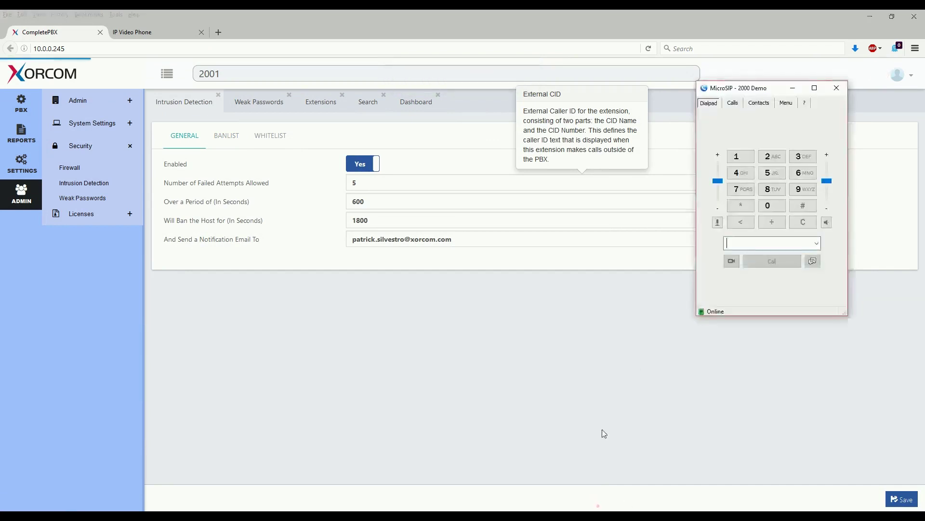
# Dial 2001 in MicroSIP, place the test call, and hang up
pyautogui.click(770, 159)
pyautogui.click(768, 206)
pyautogui.click(768, 205)
pyautogui.click(741, 157)
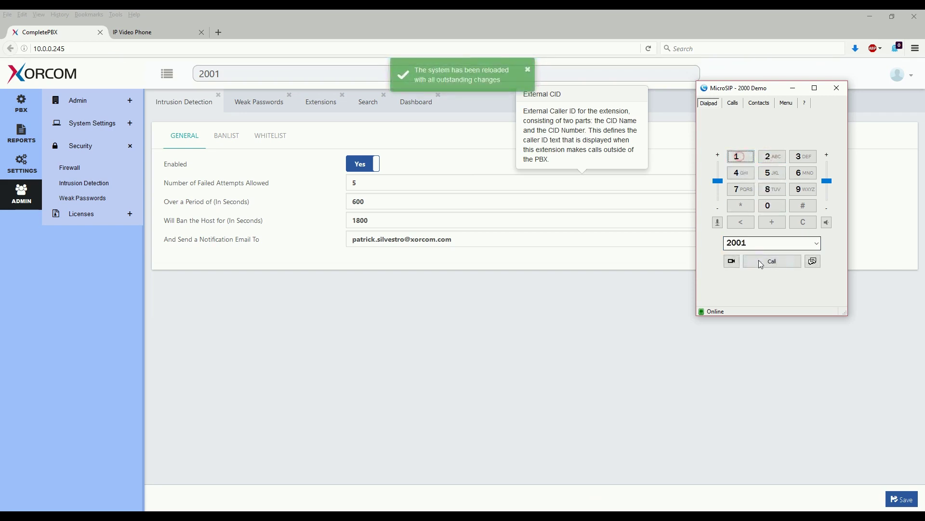
pyautogui.click(758, 260)
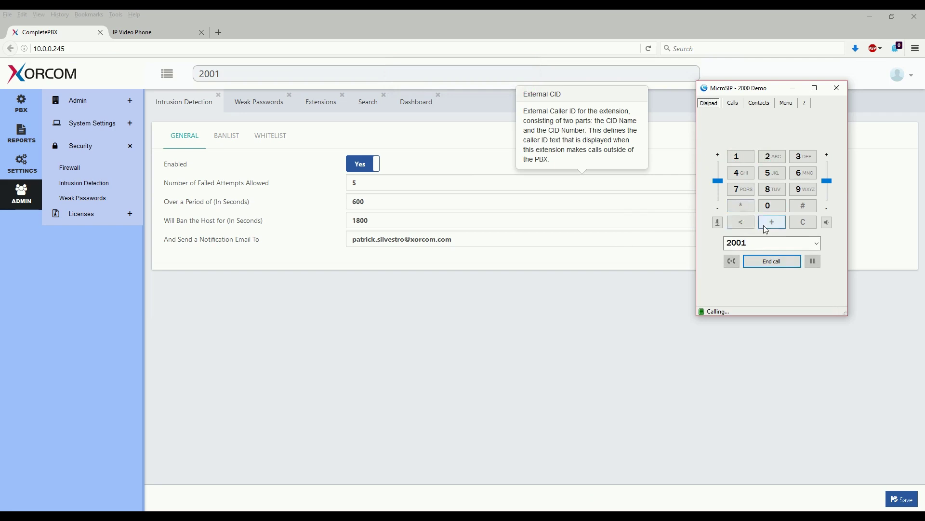
pyautogui.click(767, 264)
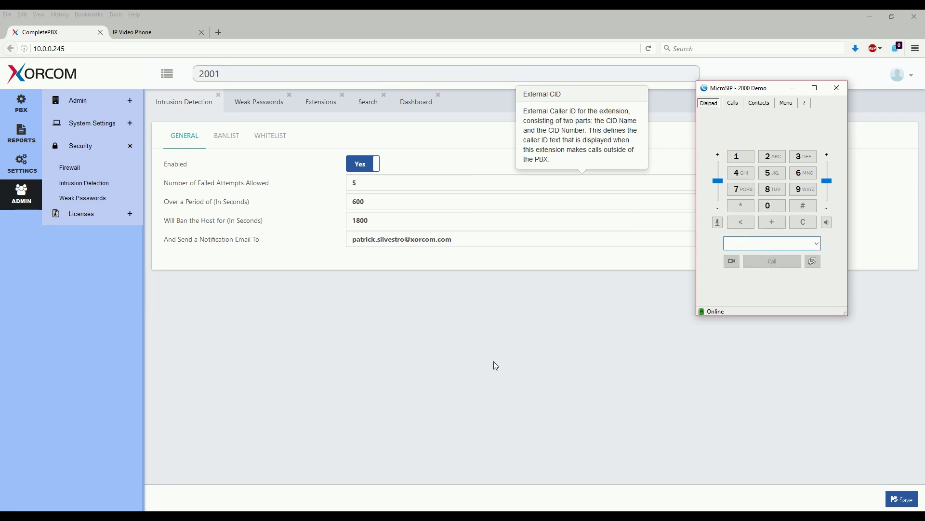